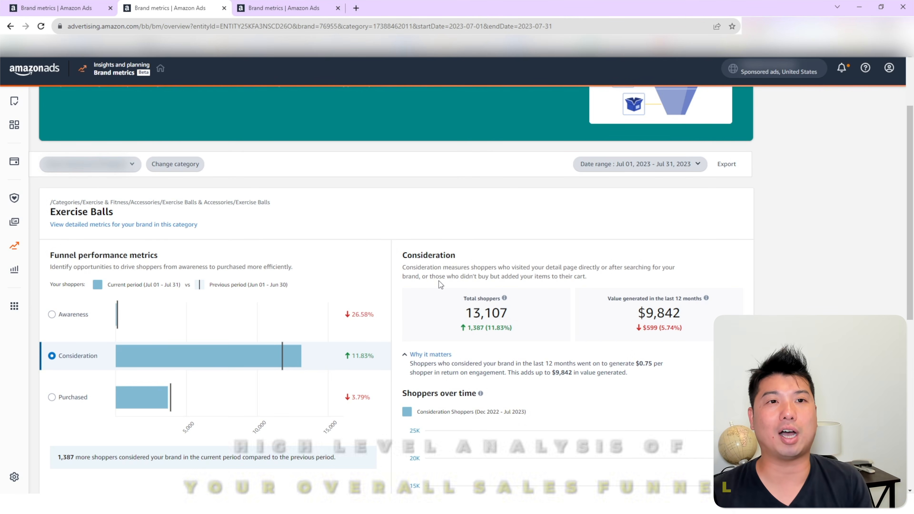
Change the brand metrics category to Pushup Stands under Strength Training Equipment.
{"action": "scroll", "coordinate": [693, 175], "scroll_direction": "up", "scroll_amount": 3}
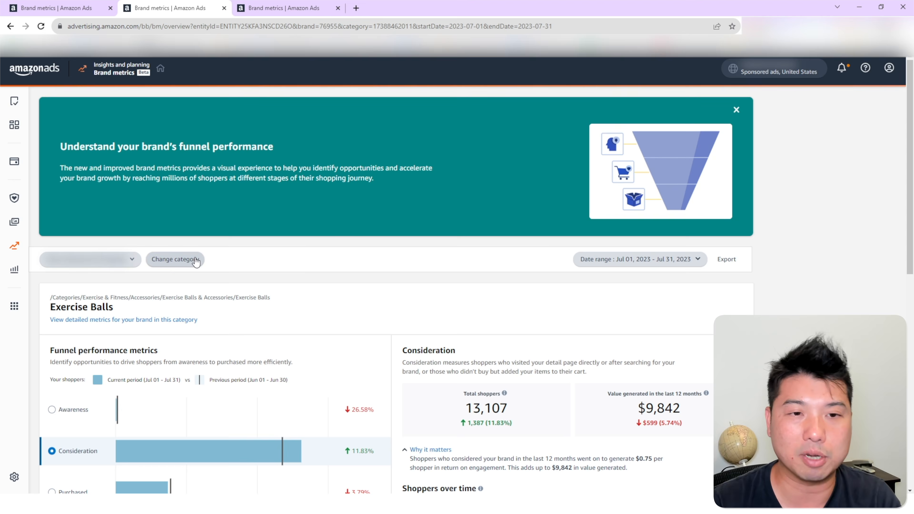
{"action": "left_click", "coordinate": [194, 259]}
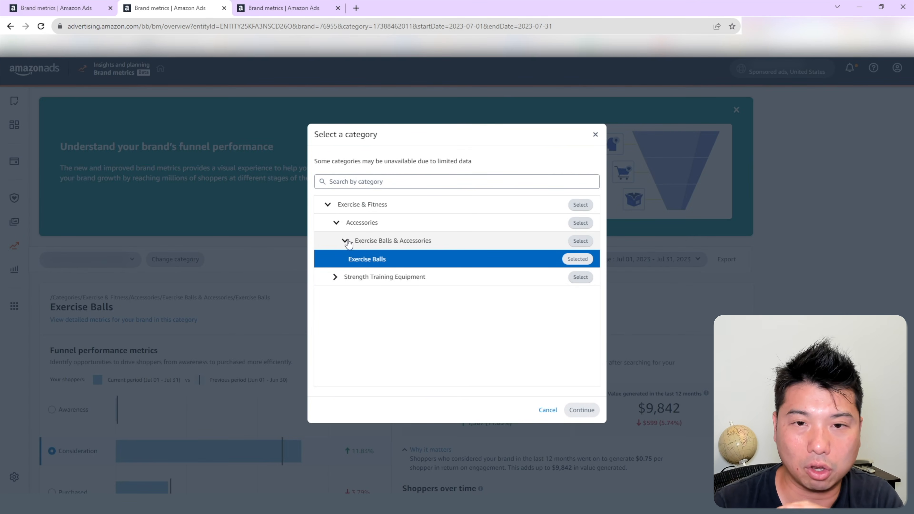
{"action": "left_click", "coordinate": [334, 280]}
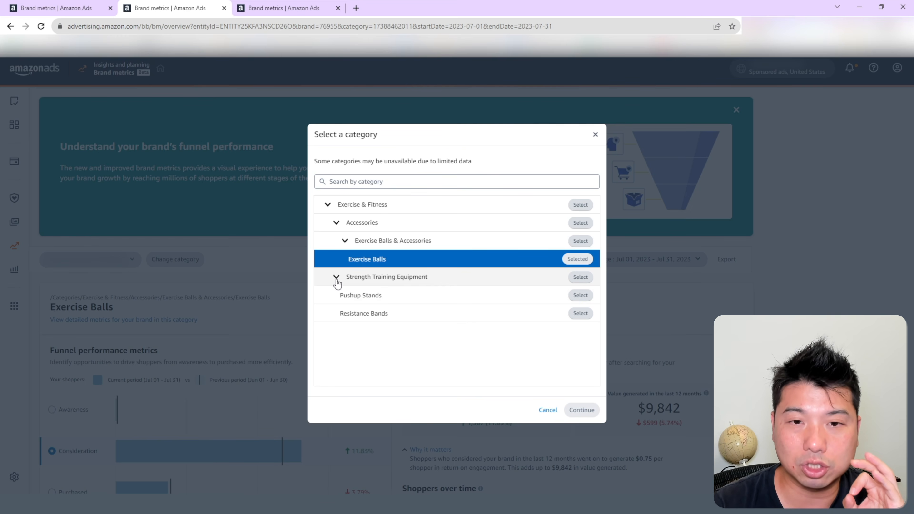
{"action": "left_click", "coordinate": [583, 296]}
{"action": "left_click", "coordinate": [581, 409]}
Check the custom date range options without saving a change, and look over the Pushup Stands funnel performance metrics.
{"action": "left_click", "coordinate": [640, 258]}
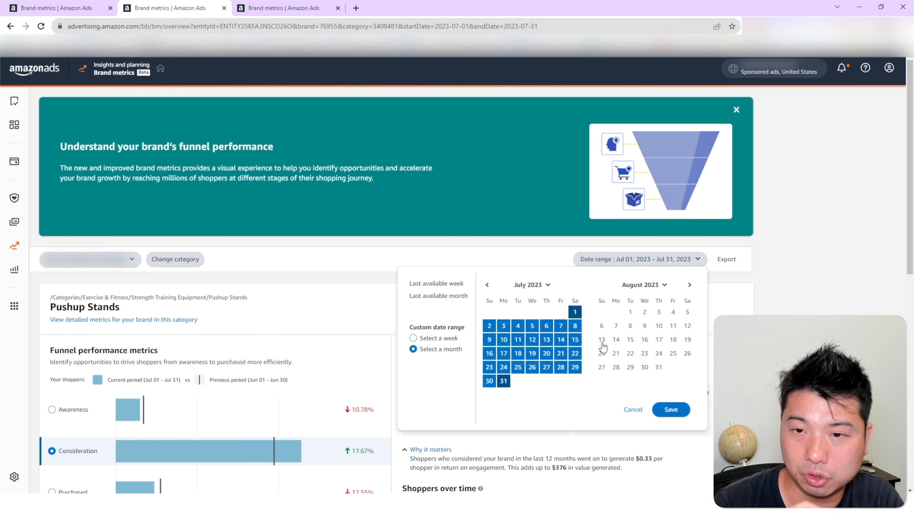
{"action": "left_click", "coordinate": [633, 409]}
{"action": "scroll", "coordinate": [212, 259], "scroll_direction": "down", "scroll_amount": 3}
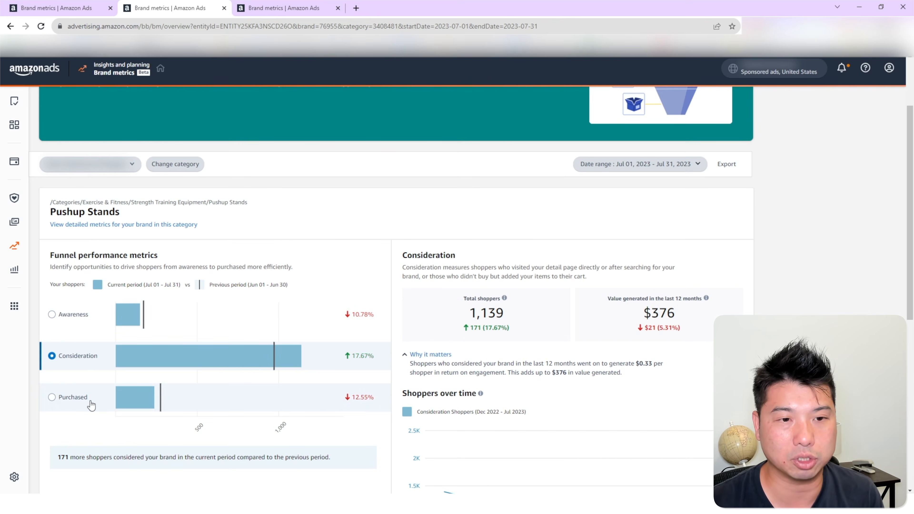
{"action": "scroll", "coordinate": [826, 105], "scroll_direction": "up", "scroll_amount": 3}
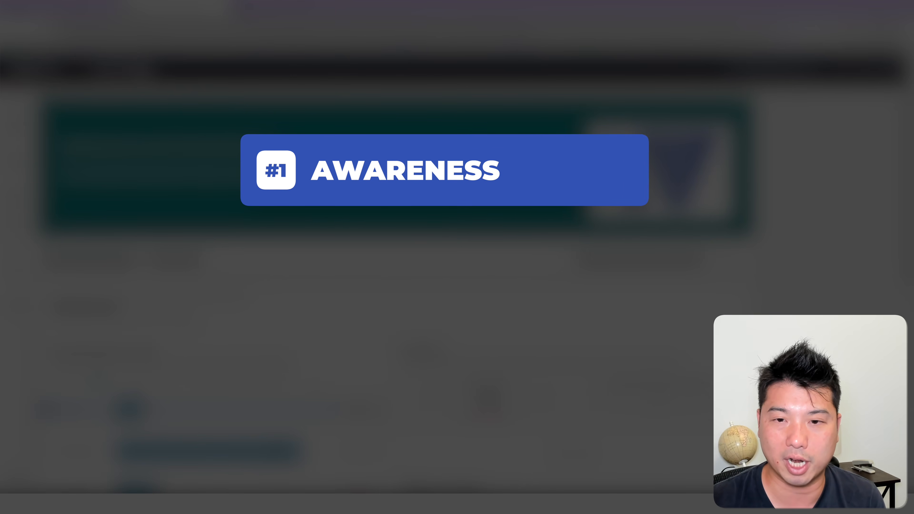
Examine the Awareness stage of the Pushup Stands funnel, reading its definition and total shoppers figure.
{"action": "scroll", "coordinate": [396, 252], "scroll_direction": "down", "scroll_amount": 2}
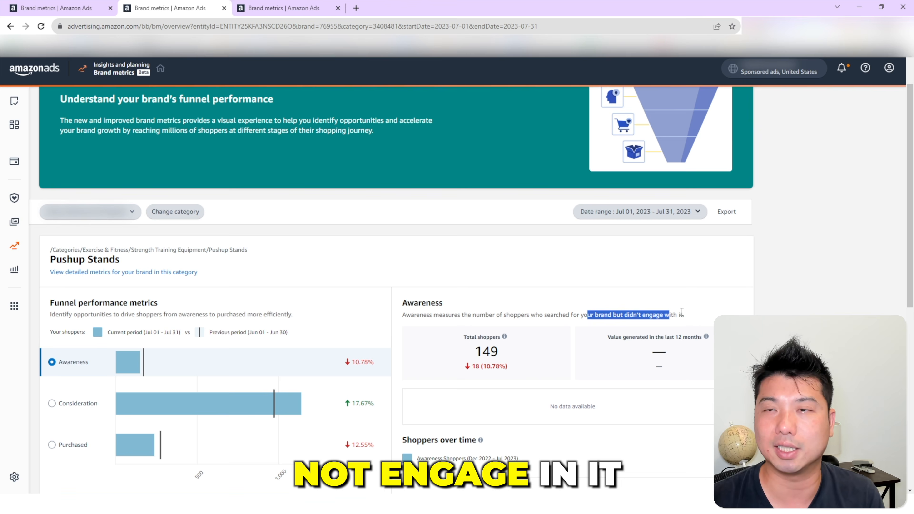
{"action": "left_click_drag", "start_coordinate": [687, 318], "coordinate": [590, 316]}
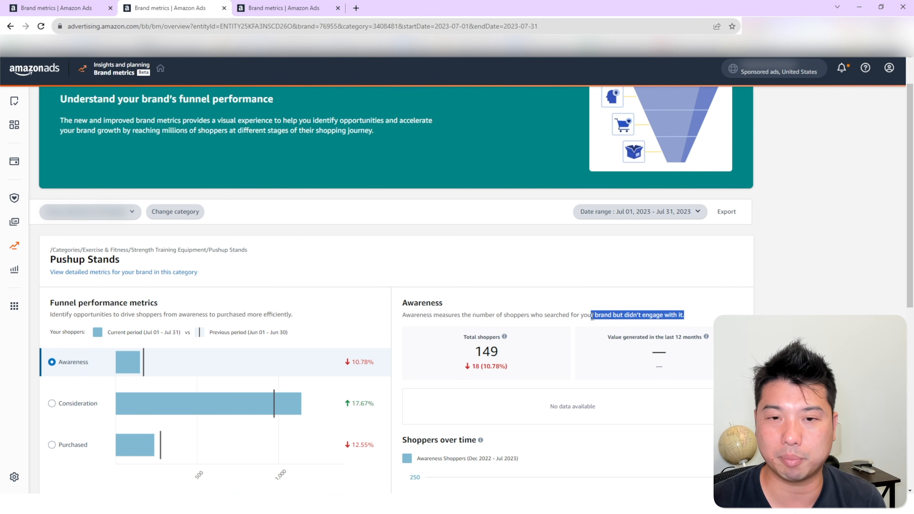
{"action": "left_click", "coordinate": [488, 329]}
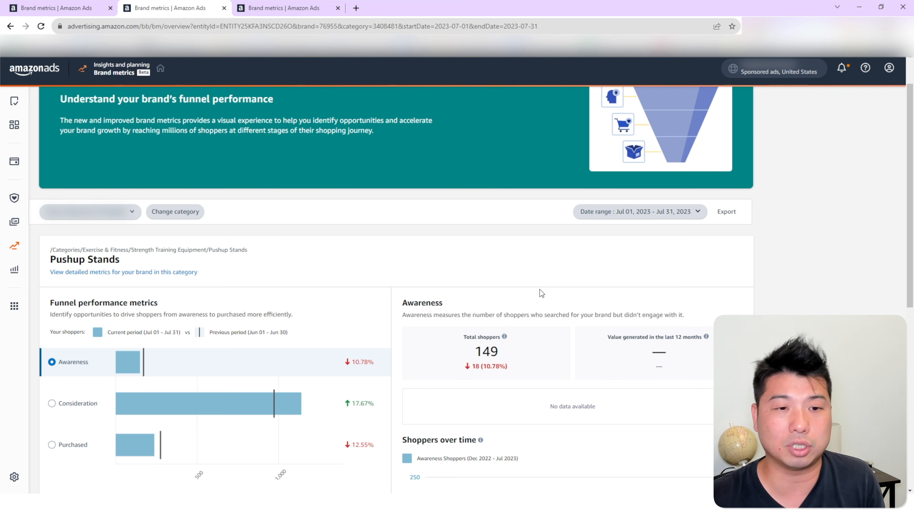
{"action": "left_click_drag", "start_coordinate": [535, 354], "coordinate": [477, 352]}
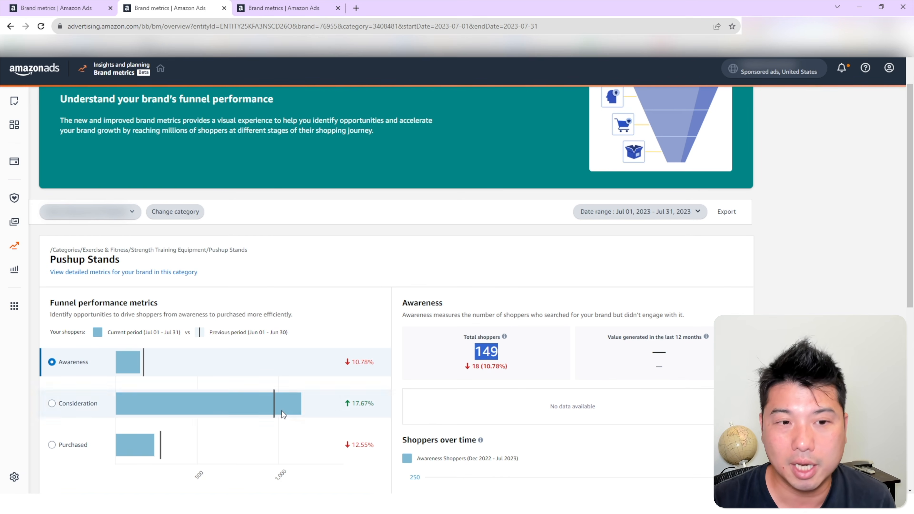
{"action": "left_click_drag", "start_coordinate": [512, 369], "coordinate": [461, 350]}
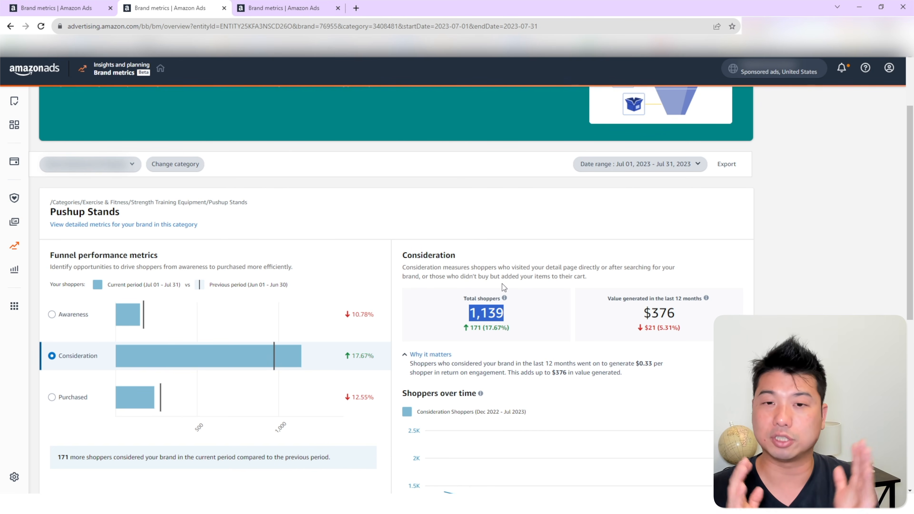
Examine the Consideration stage's total shoppers, its current versus previous period comparison and its definition.
{"action": "left_click", "coordinate": [515, 317]}
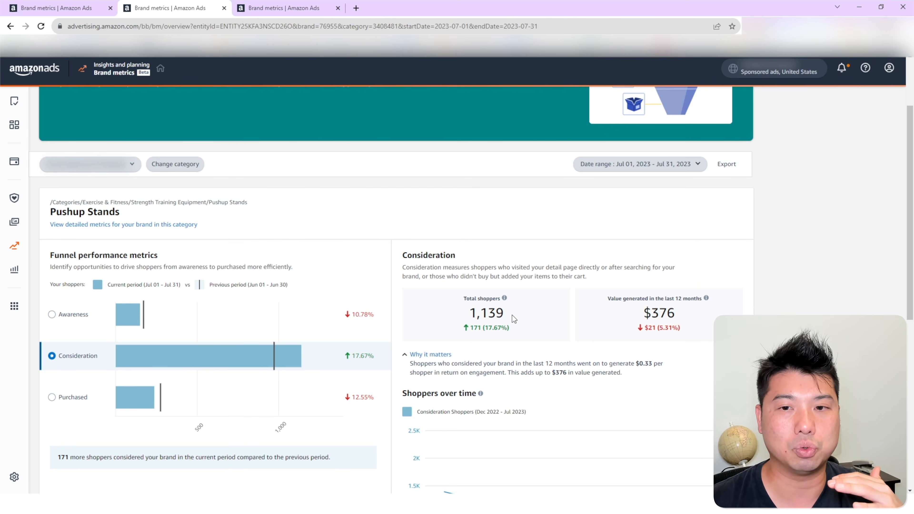
{"action": "left_click_drag", "start_coordinate": [505, 313], "coordinate": [461, 311]}
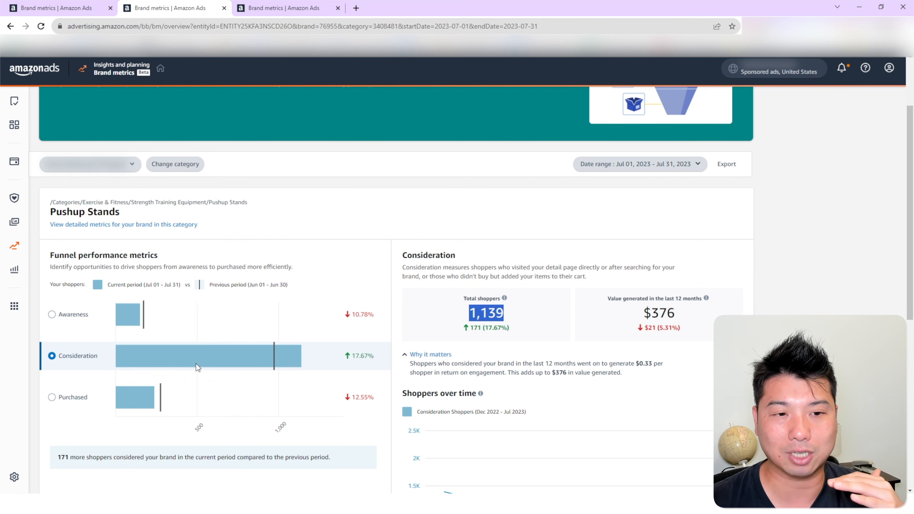
{"action": "mouse_move", "coordinate": [237, 348]}
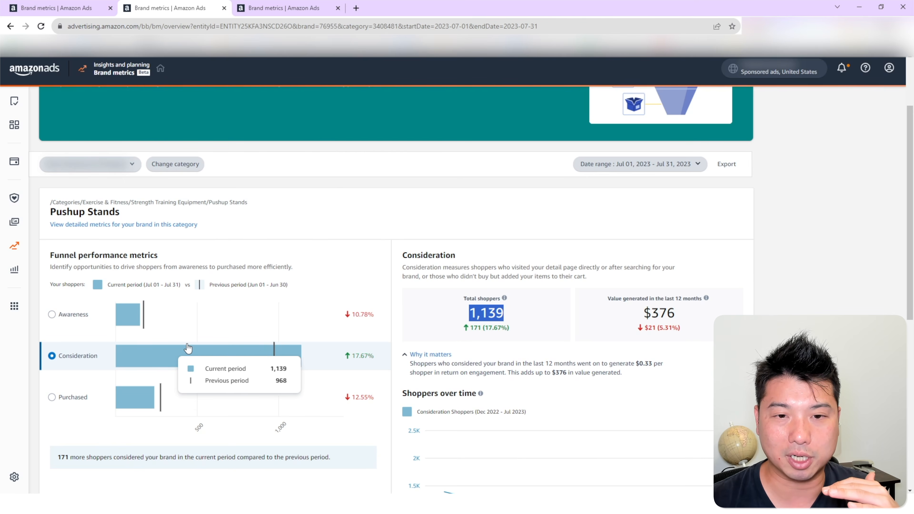
{"action": "mouse_move", "coordinate": [119, 407]}
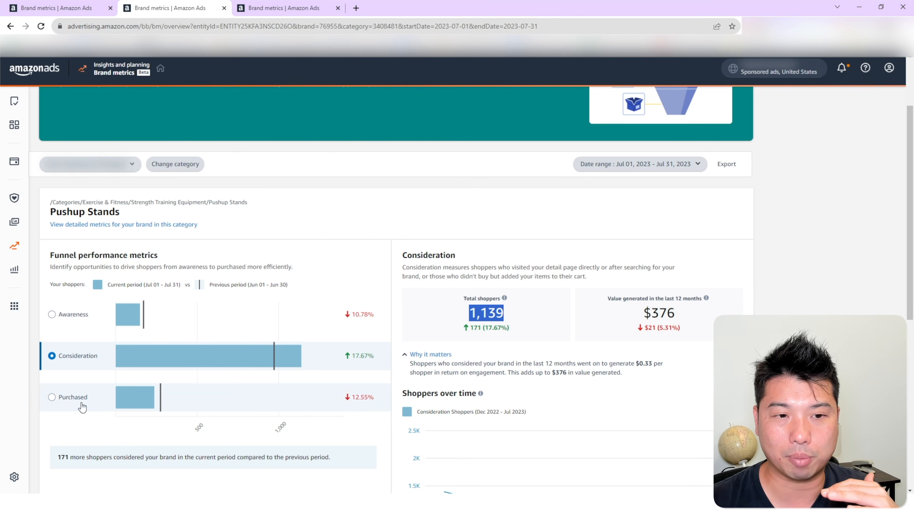
{"action": "left_click", "coordinate": [506, 314]}
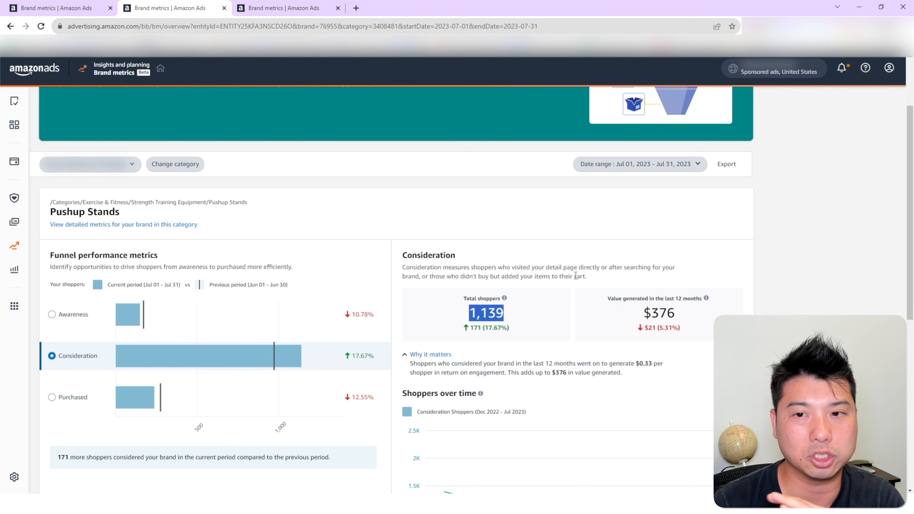
{"action": "left_click_drag", "start_coordinate": [595, 280], "coordinate": [424, 267]}
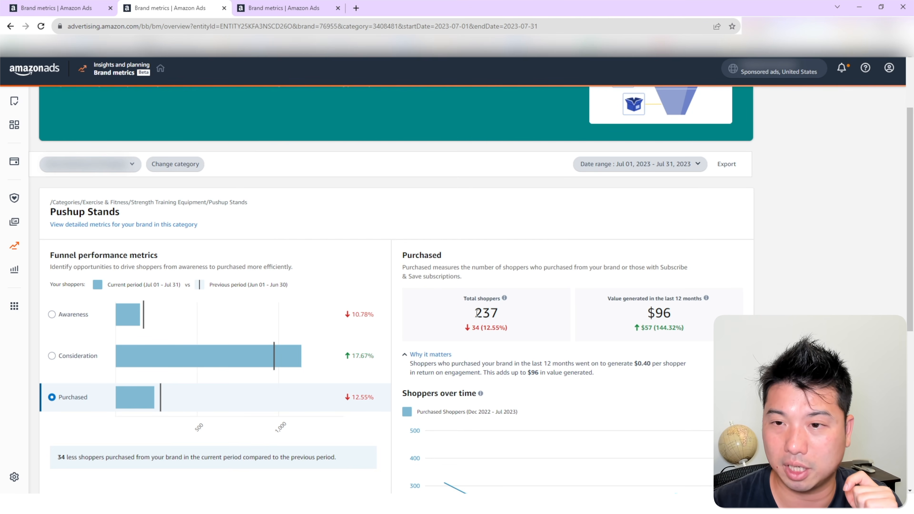
Examine the Purchased stage of the Pushup Stands funnel, including its total shoppers figure and the shoppers-over-time chart.
{"action": "double_click", "coordinate": [509, 314]}
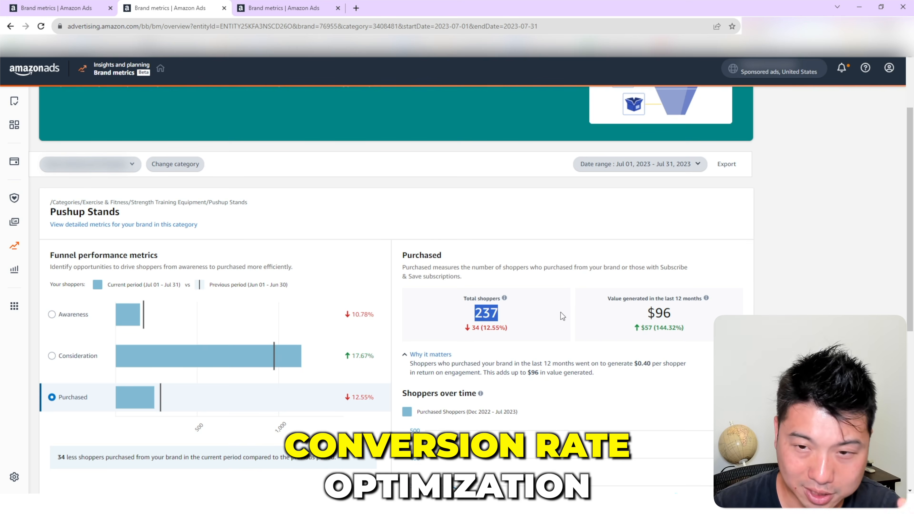
{"action": "left_click", "coordinate": [569, 259]}
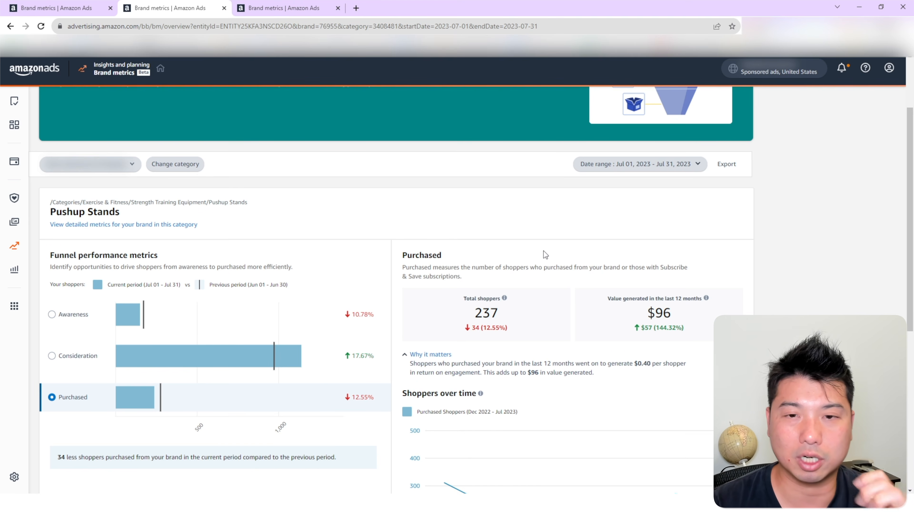
{"action": "scroll", "coordinate": [547, 265], "scroll_direction": "down", "scroll_amount": 1}
{"action": "scroll", "coordinate": [558, 259], "scroll_direction": "up", "scroll_amount": 1}
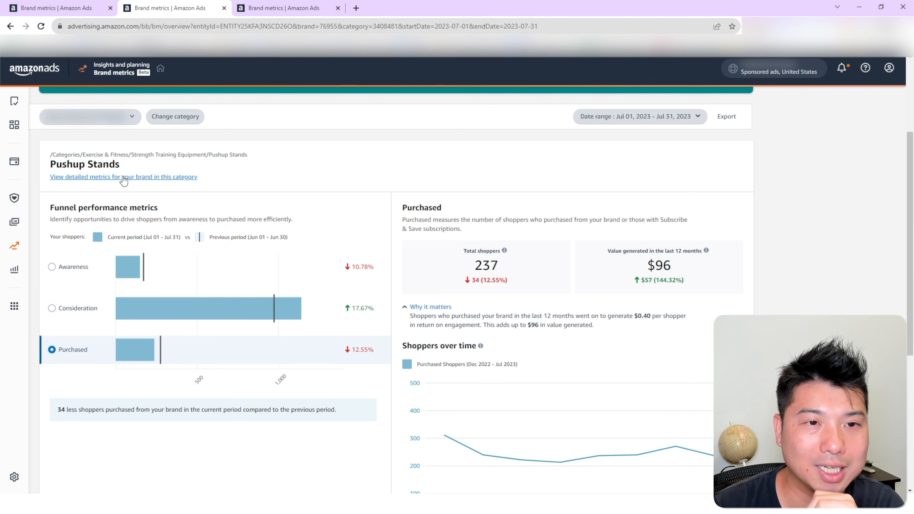
Open the brand's detailed metrics for the Pushup Stands category and check the date range options without saving a change.
{"action": "left_click", "coordinate": [108, 177]}
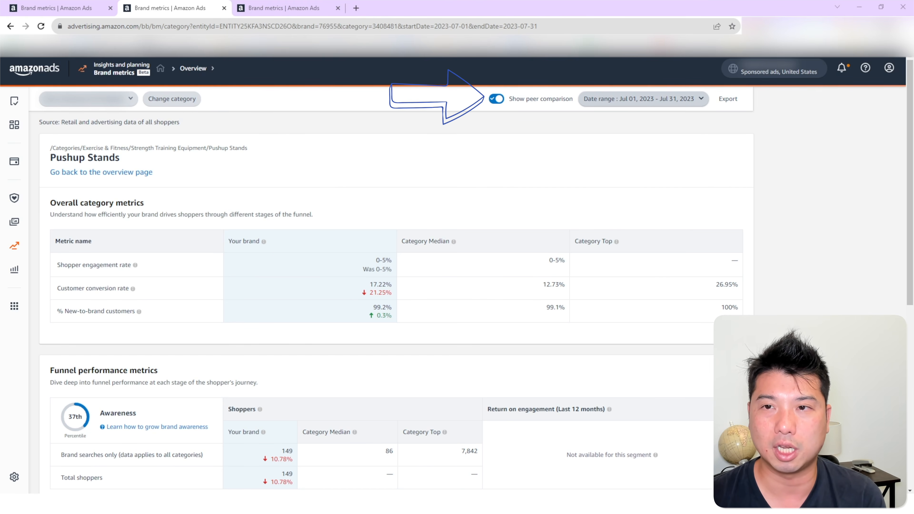
{"action": "left_click", "coordinate": [648, 101]}
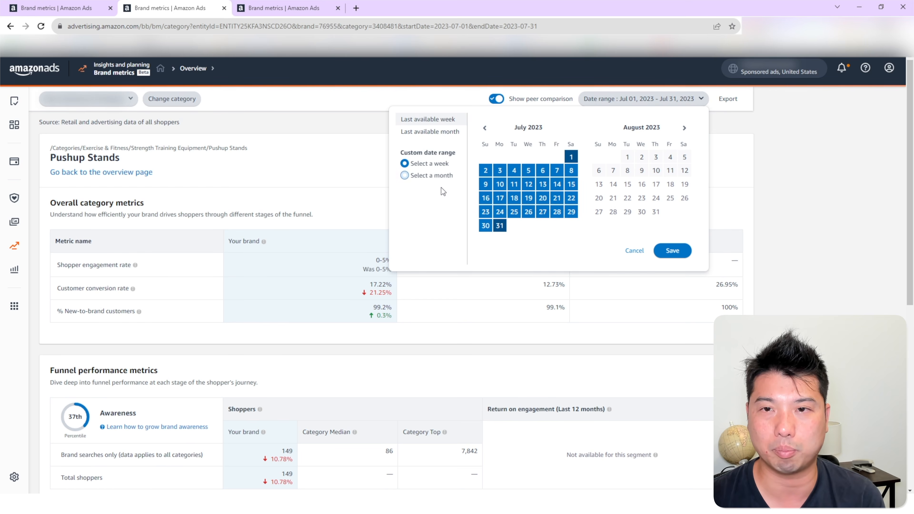
{"action": "left_click", "coordinate": [633, 250]}
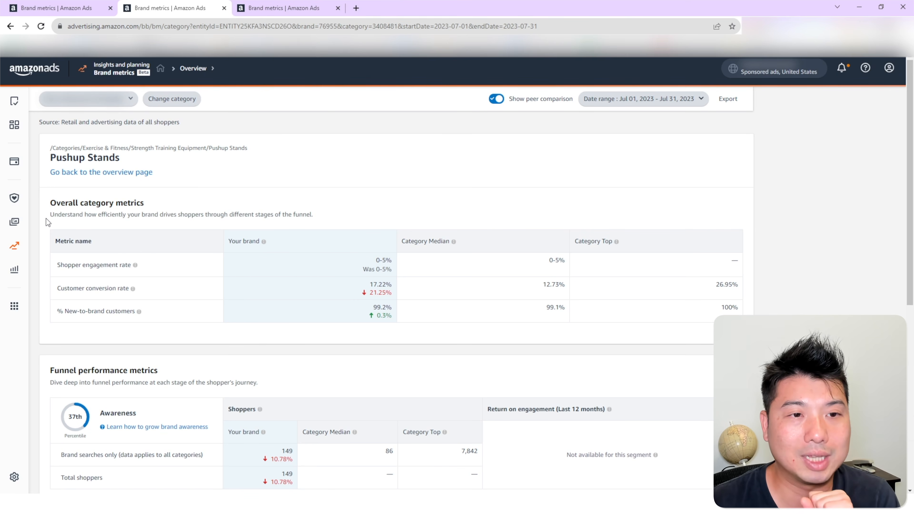
Review the overall category metrics for Pushup Stands, comparing the shopper engagement rate with the category median and category top.
{"action": "left_click_drag", "start_coordinate": [50, 215], "coordinate": [754, 287]}
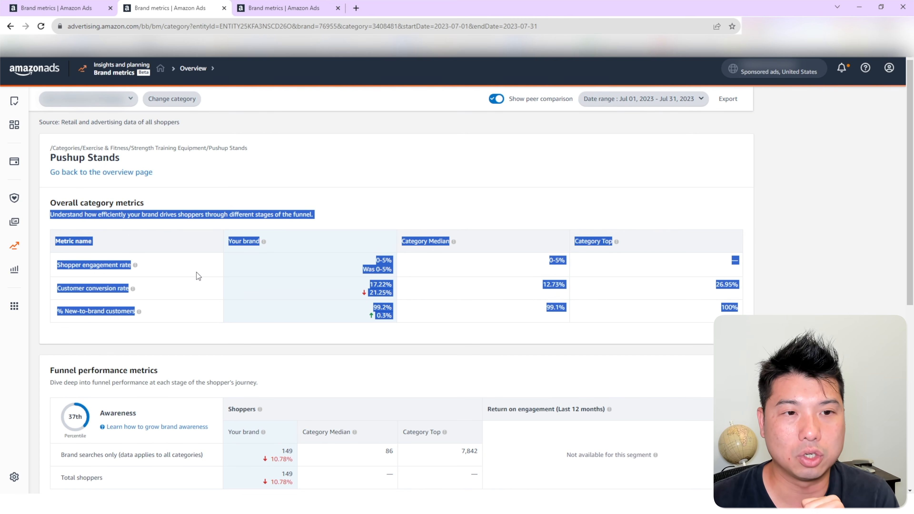
{"action": "left_click", "coordinate": [109, 263]}
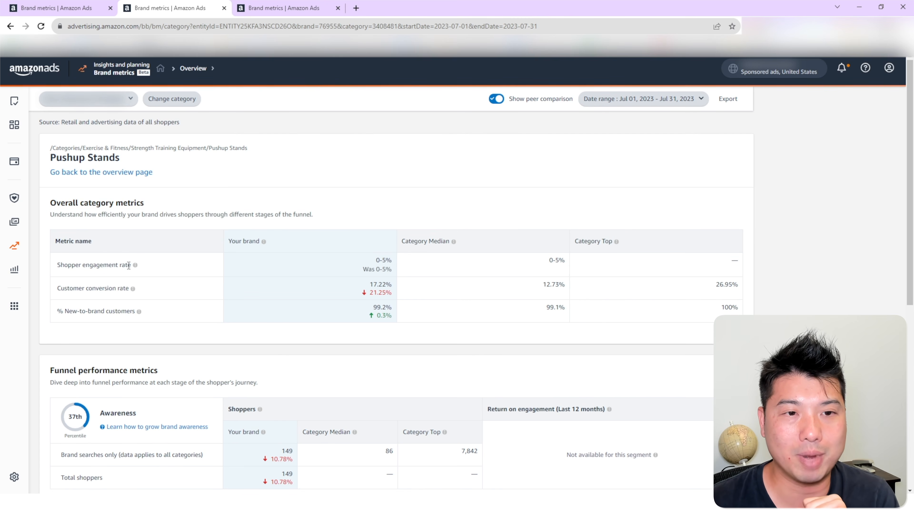
{"action": "left_click_drag", "start_coordinate": [131, 264], "coordinate": [57, 266]}
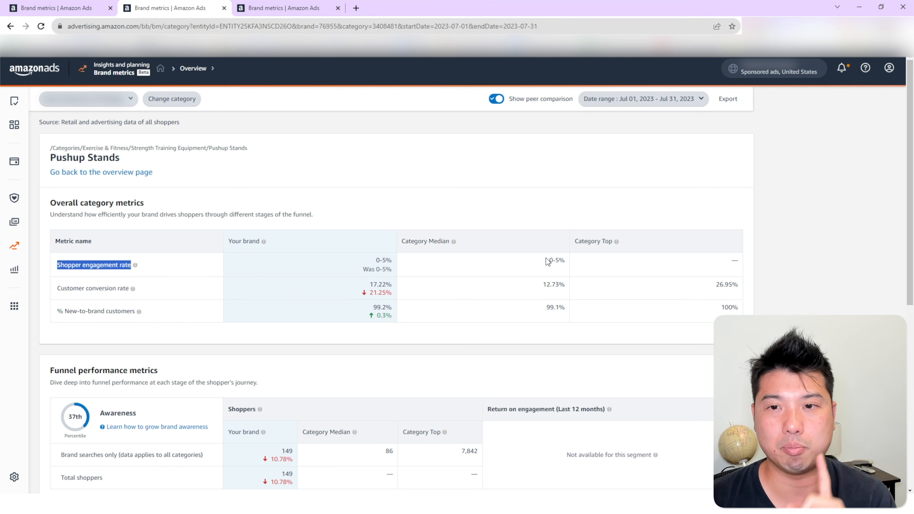
{"action": "left_click_drag", "start_coordinate": [548, 259], "coordinate": [558, 260]}
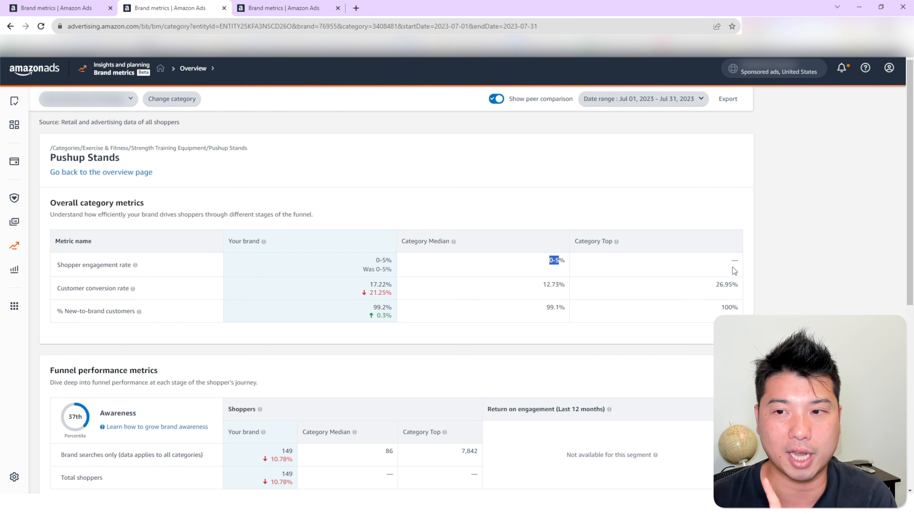
{"action": "mouse_move", "coordinate": [732, 268]}
{"action": "left_mouse_down"}
{"action": "mouse_move", "coordinate": [730, 310]}
{"action": "mouse_move", "coordinate": [740, 261]}
{"action": "left_mouse_up"}
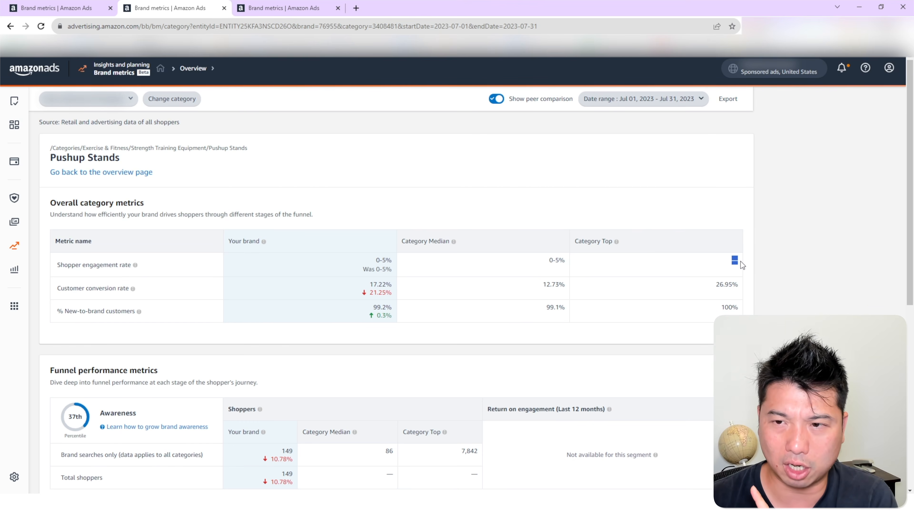
Change the detailed metrics category to Resistance Bands under Strength Training Equipment.
{"action": "left_click", "coordinate": [188, 103]}
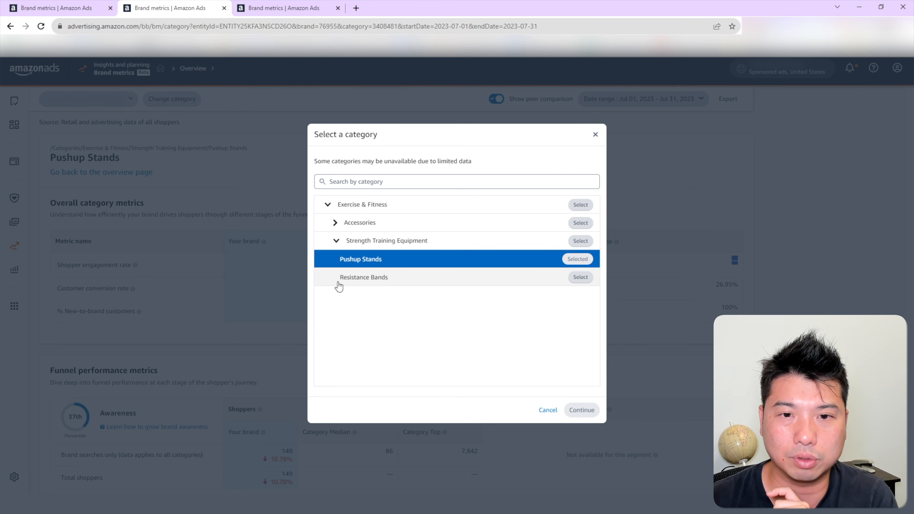
{"action": "left_click", "coordinate": [588, 277]}
{"action": "left_click", "coordinate": [582, 410]}
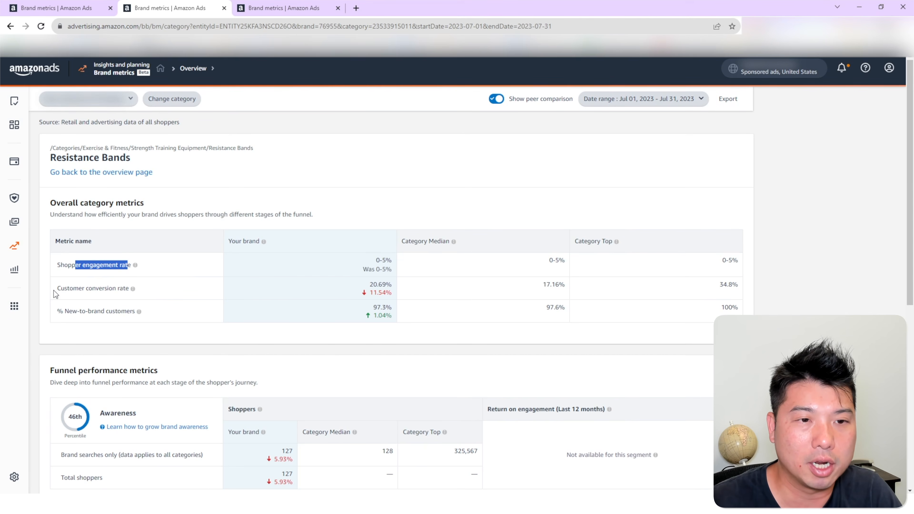
Review the Resistance Bands customer conversion rate and new-to-brand customers metrics, comparing the brand's conversion rate with the category median.
{"action": "left_click_drag", "start_coordinate": [56, 288], "coordinate": [130, 288]}
{"action": "left_click_drag", "start_coordinate": [57, 311], "coordinate": [137, 314]}
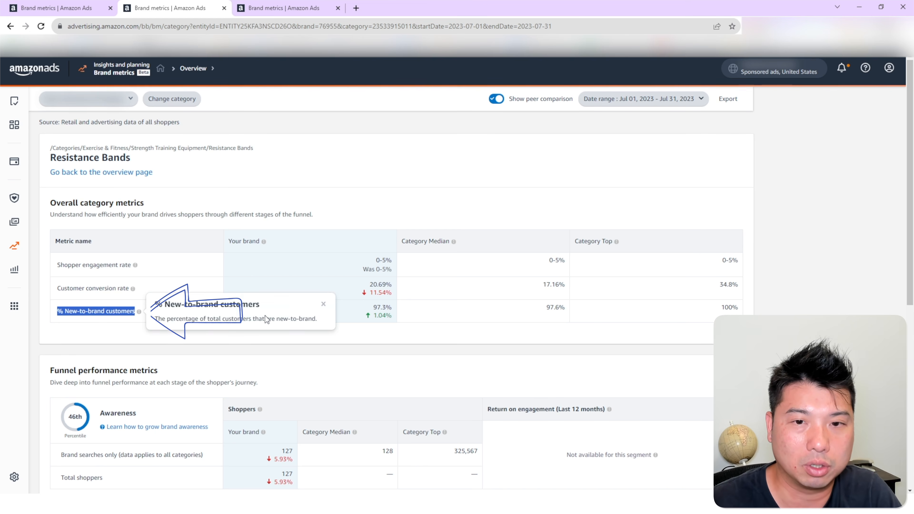
{"action": "left_click", "coordinate": [395, 285]}
{"action": "left_click_drag", "start_coordinate": [56, 288], "coordinate": [132, 291]}
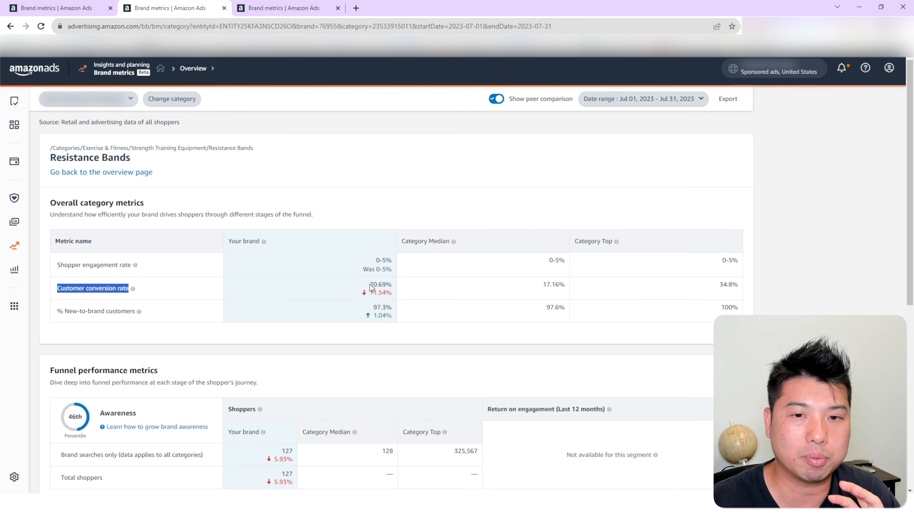
{"action": "left_click_drag", "start_coordinate": [373, 284], "coordinate": [396, 288]}
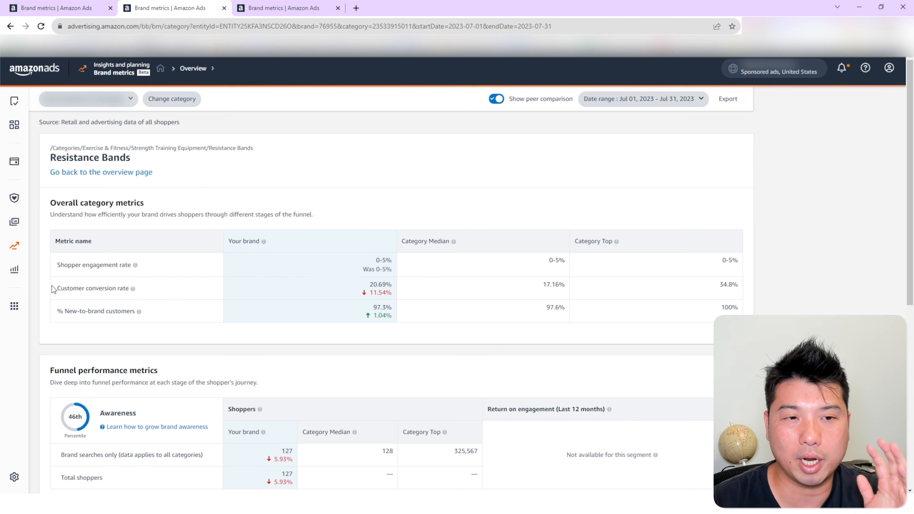
{"action": "left_click_drag", "start_coordinate": [53, 288], "coordinate": [391, 282]}
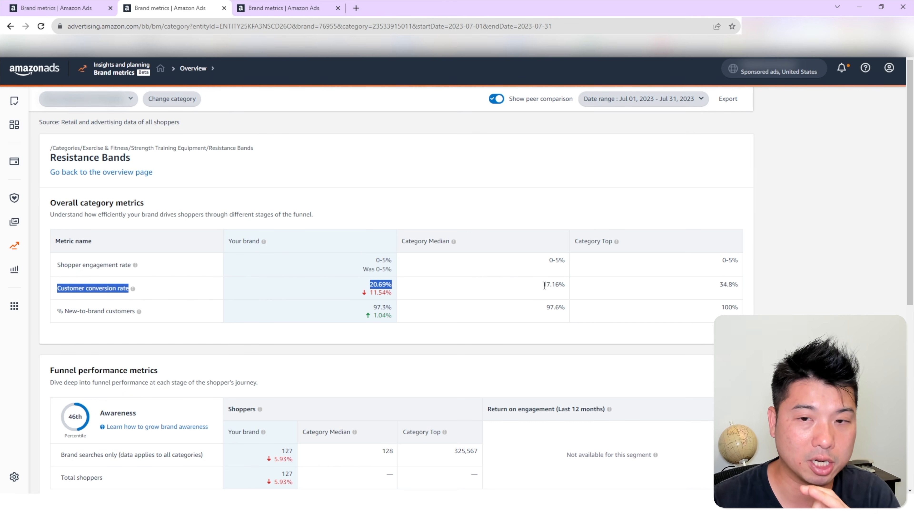
{"action": "left_click_drag", "start_coordinate": [369, 283], "coordinate": [391, 284]}
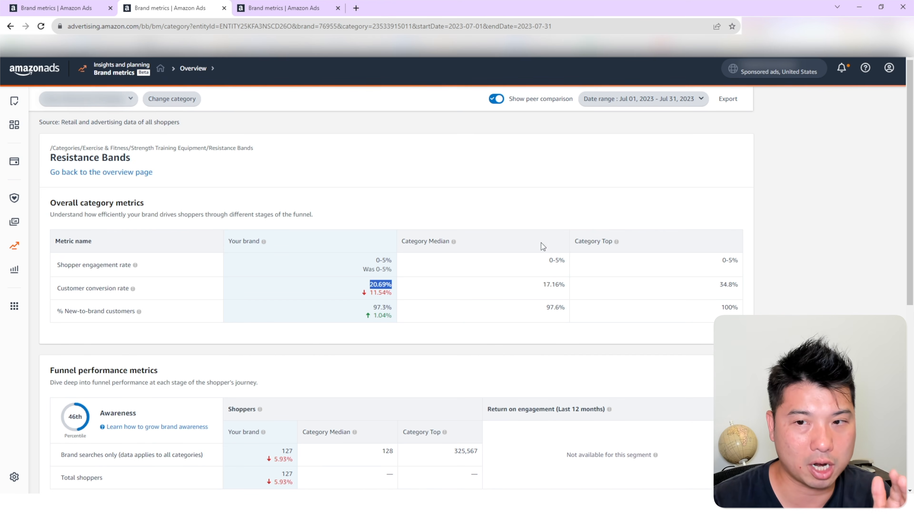
Compare the Resistance Bands customer conversion rate with the category top, and check the brand's percentage of new-to-brand customers.
{"action": "left_click", "coordinate": [715, 289]}
{"action": "triple_click", "coordinate": [747, 285]}
{"action": "left_click", "coordinate": [714, 283]}
{"action": "left_click_drag", "start_coordinate": [713, 283], "coordinate": [742, 282]}
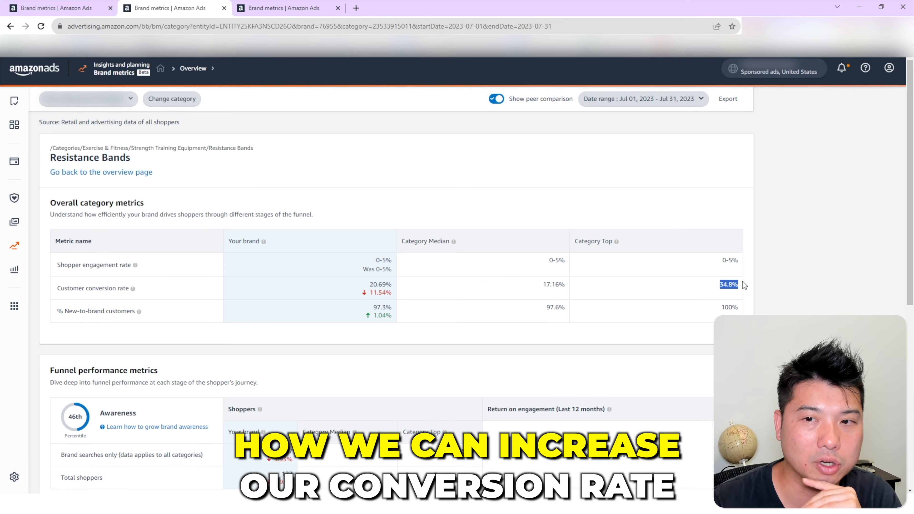
{"action": "left_click", "coordinate": [715, 281]}
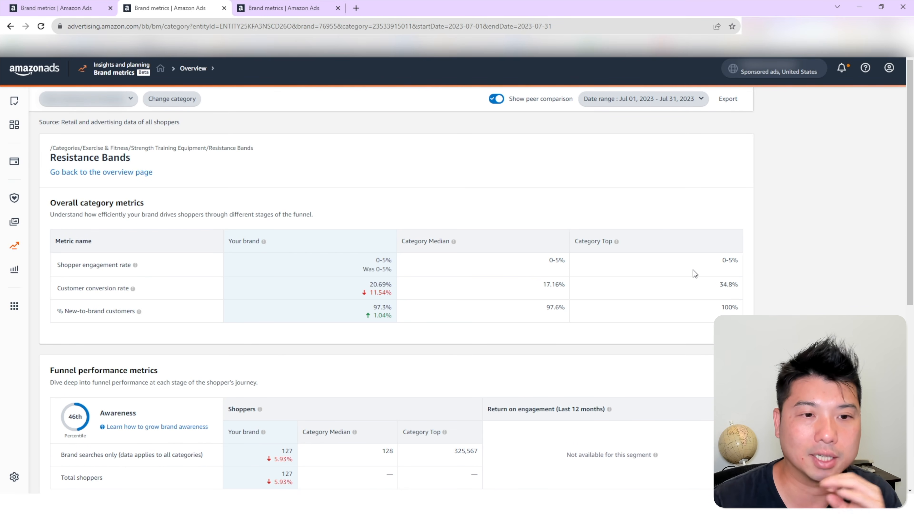
{"action": "left_click", "coordinate": [139, 311]}
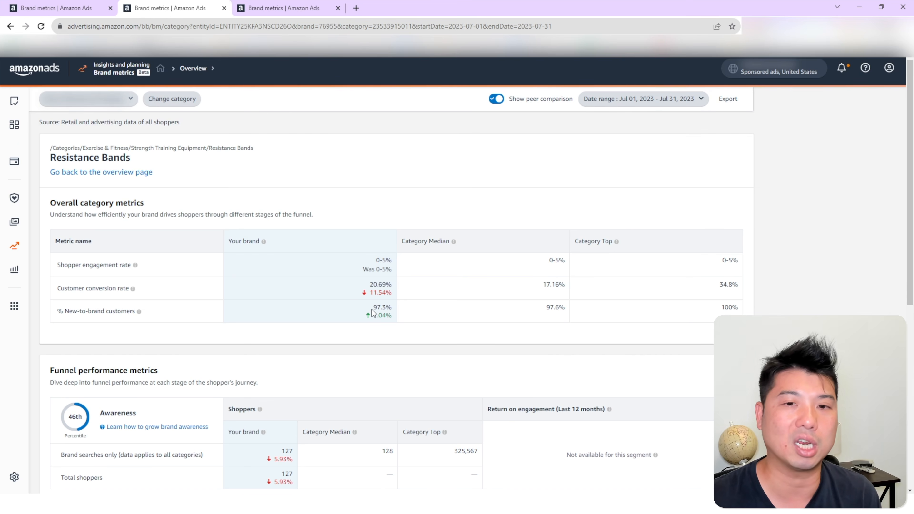
{"action": "left_click_drag", "start_coordinate": [373, 308], "coordinate": [393, 308]}
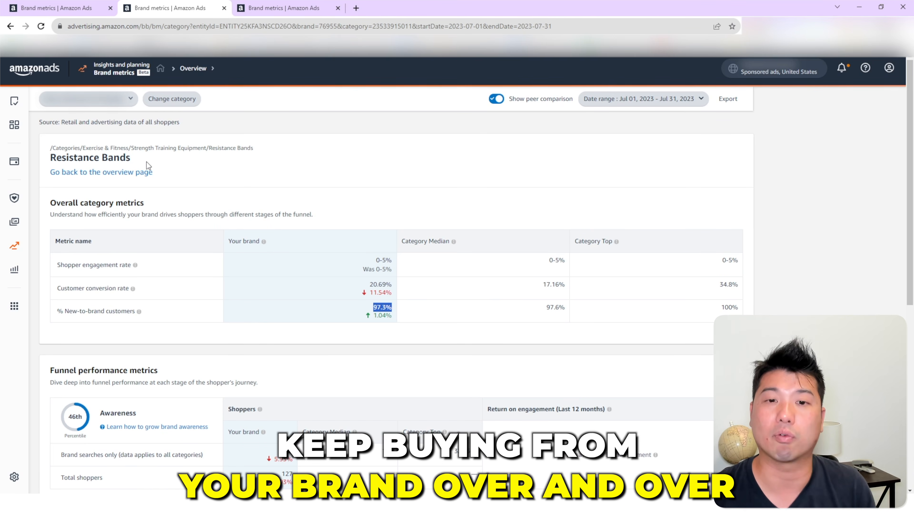
Review the funnel performance metrics for Resistance Bands and open the guidance on growing brand awareness.
{"action": "scroll", "coordinate": [146, 161], "scroll_direction": "down", "scroll_amount": 5}
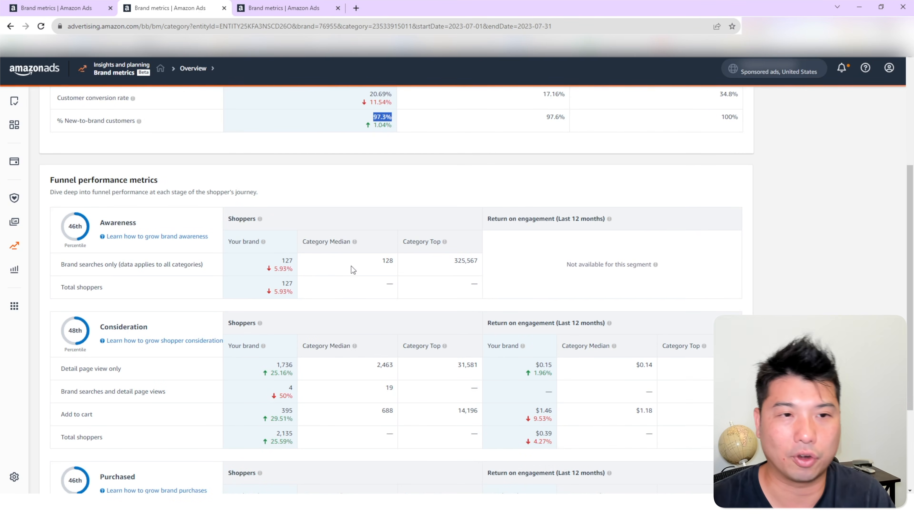
{"action": "scroll", "coordinate": [353, 264], "scroll_direction": "up", "scroll_amount": 1}
{"action": "scroll", "coordinate": [356, 261], "scroll_direction": "down", "scroll_amount": 2}
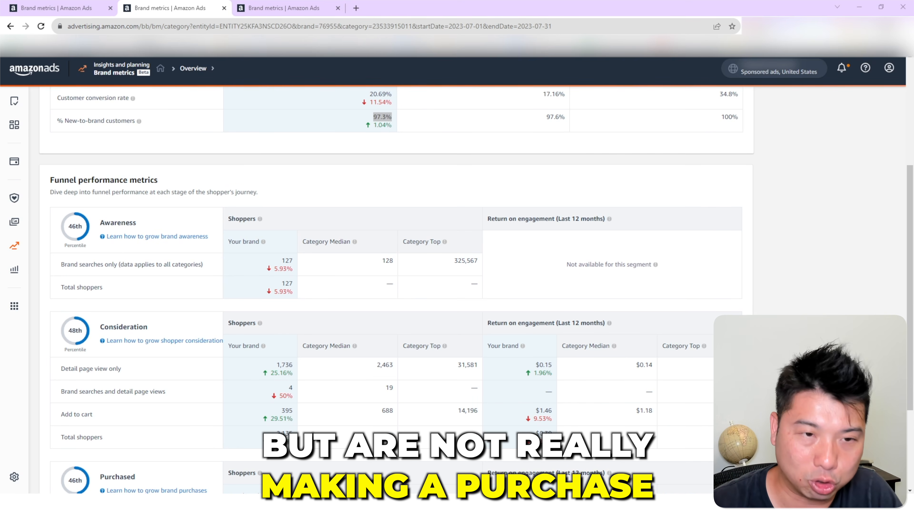
{"action": "scroll", "coordinate": [395, 287], "scroll_direction": "up", "scroll_amount": 3}
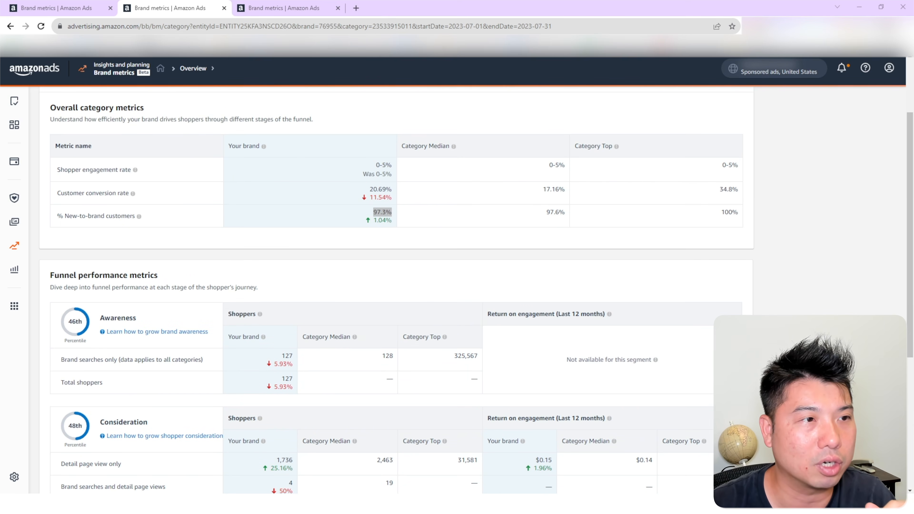
{"action": "scroll", "coordinate": [396, 287], "scroll_direction": "down", "scroll_amount": 4}
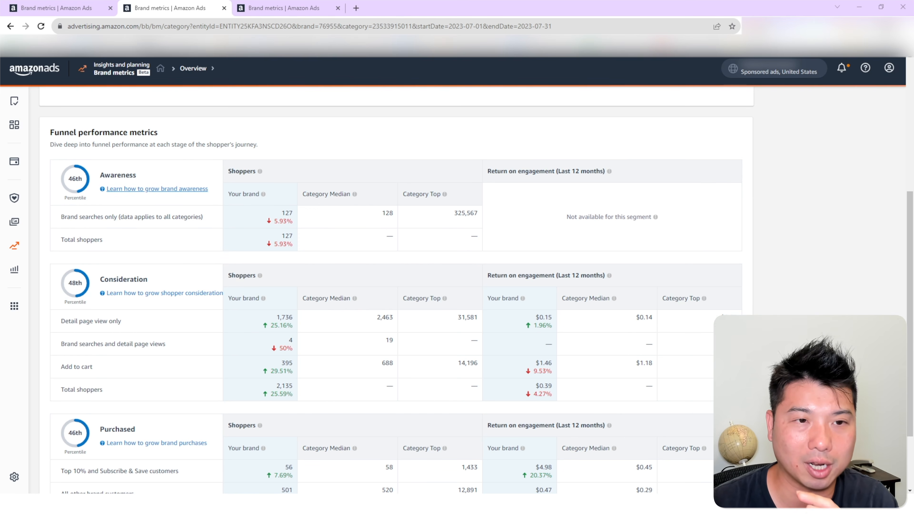
{"action": "left_click", "coordinate": [166, 190]}
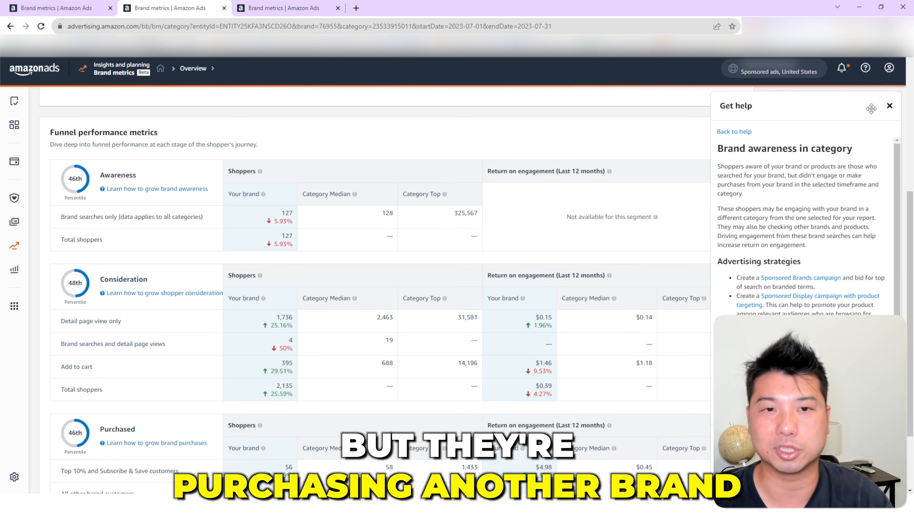
Compare the brand's Awareness shoppers from brand searches only with the category median and category top.
{"action": "left_click_drag", "start_coordinate": [284, 215], "coordinate": [293, 212]}
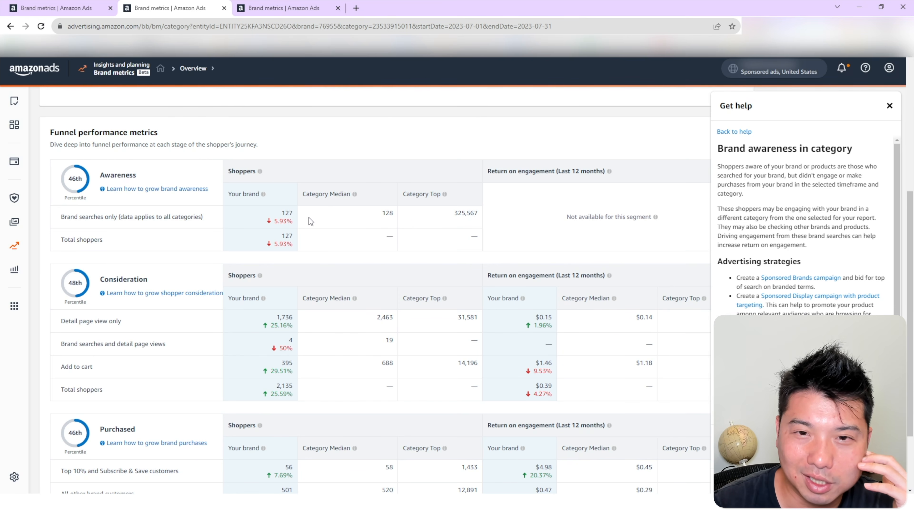
{"action": "double_click", "coordinate": [396, 213]}
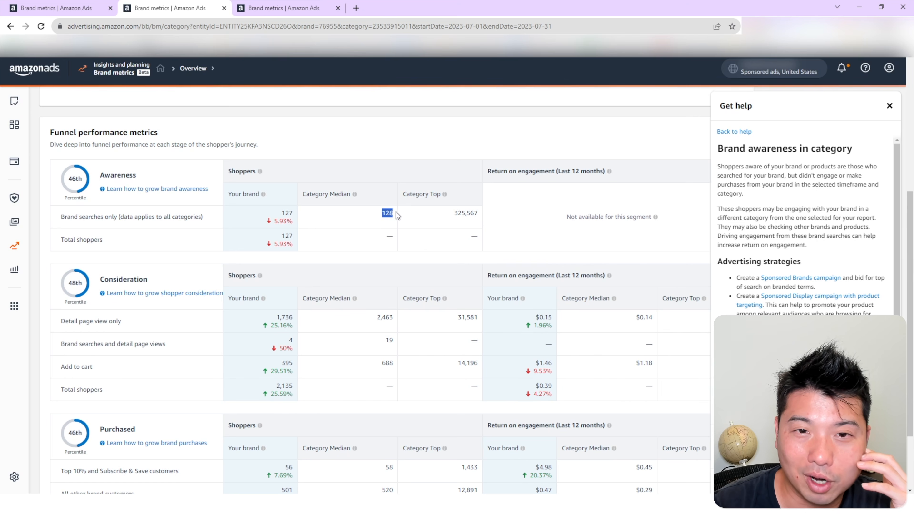
{"action": "left_click_drag", "start_coordinate": [452, 218], "coordinate": [476, 215]}
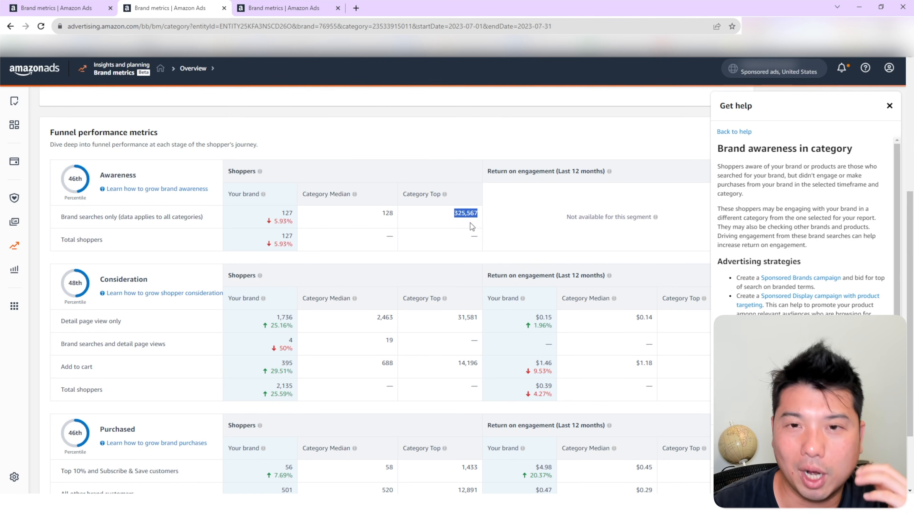
{"action": "left_click_drag", "start_coordinate": [442, 217], "coordinate": [479, 215]}
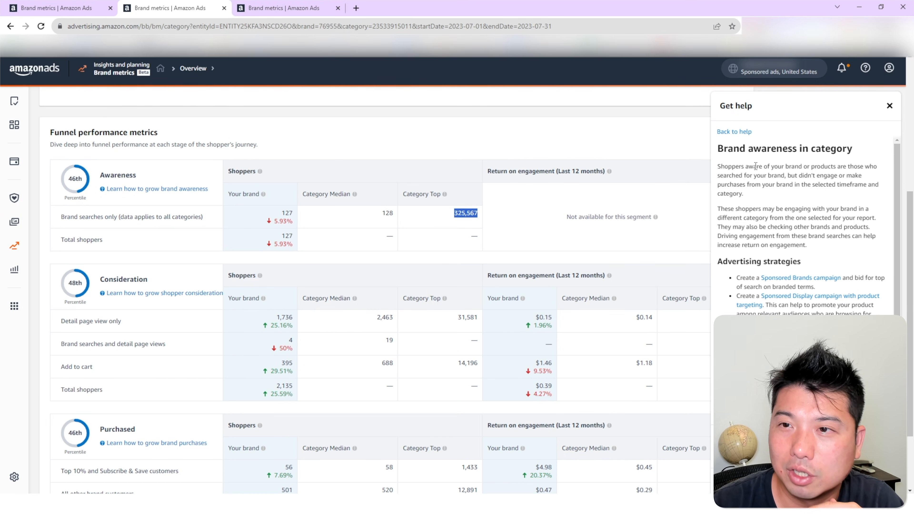
Read the help definition of shoppers aware of the brand alongside the Awareness and Consideration figures.
{"action": "left_click_drag", "start_coordinate": [721, 168], "coordinate": [744, 167]}
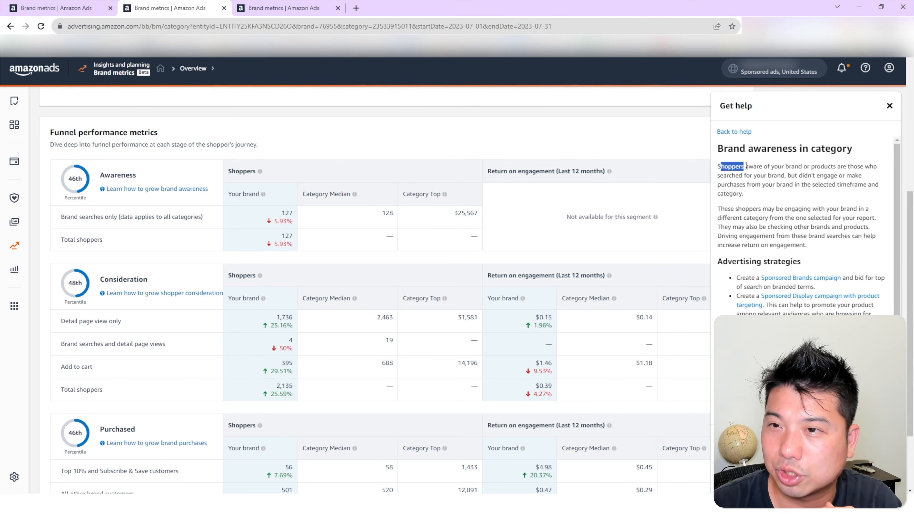
{"action": "scroll", "coordinate": [744, 167], "scroll_direction": "up", "scroll_amount": 5}
{"action": "scroll", "coordinate": [769, 194], "scroll_direction": "down", "scroll_amount": 1}
{"action": "scroll", "coordinate": [769, 194], "scroll_direction": "up", "scroll_amount": 1}
{"action": "scroll", "coordinate": [556, 326], "scroll_direction": "down", "scroll_amount": 3}
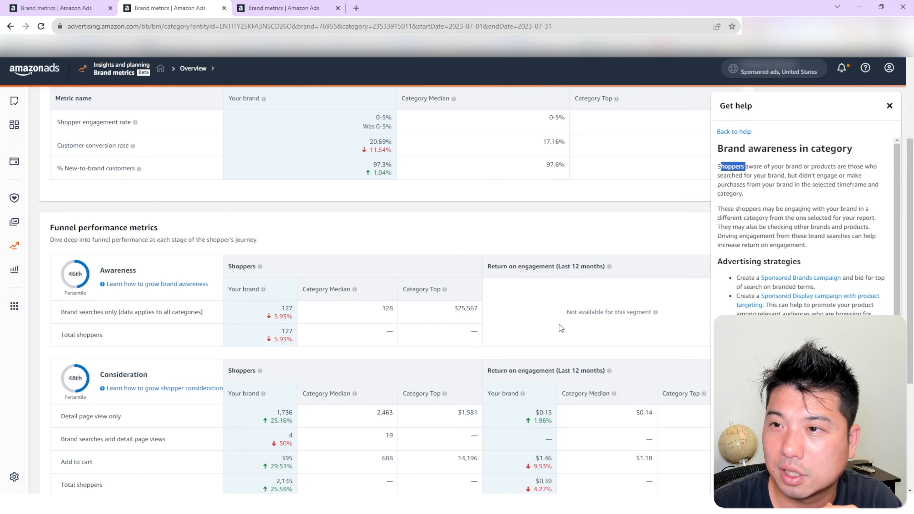
{"action": "left_click_drag", "start_coordinate": [807, 167], "coordinate": [857, 195]}
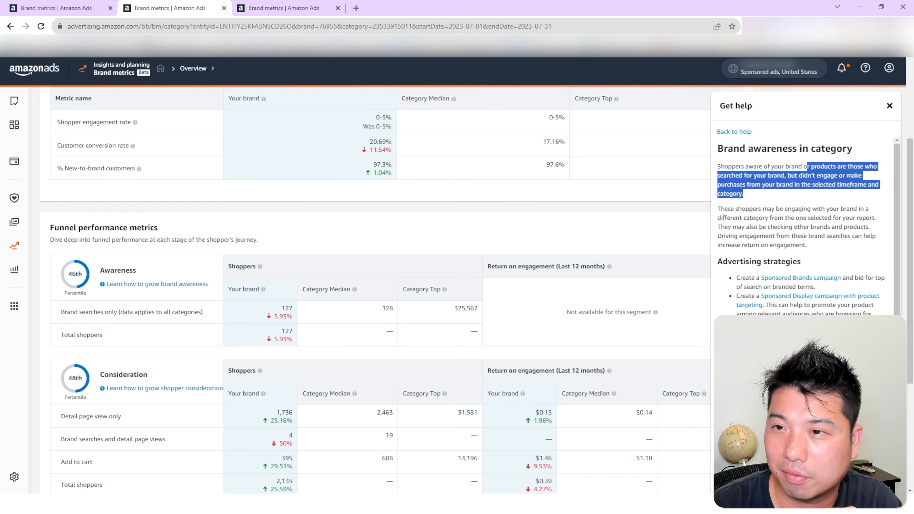
{"action": "scroll", "coordinate": [543, 299], "scroll_direction": "down", "scroll_amount": 4}
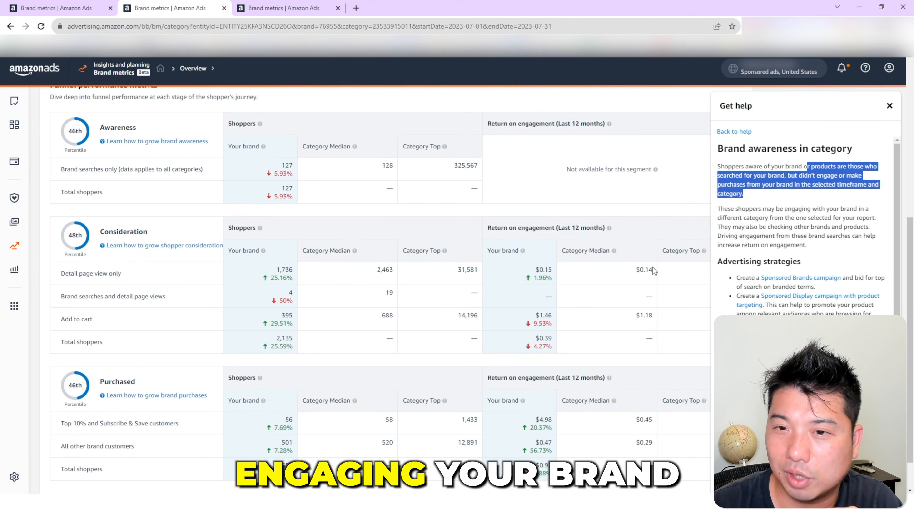
{"action": "scroll", "coordinate": [652, 270], "scroll_direction": "down", "scroll_amount": 1}
{"action": "scroll", "coordinate": [653, 267], "scroll_direction": "up", "scroll_amount": 1}
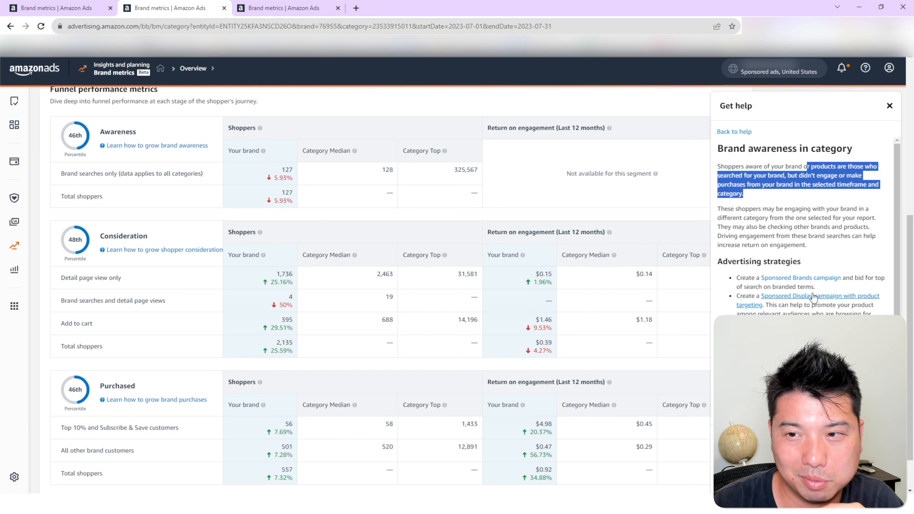
Read the advertising strategy about creating a Sponsored Brands campaign and bidding for top of search on branded terms.
{"action": "left_click_drag", "start_coordinate": [821, 289], "coordinate": [735, 278]}
{"action": "mouse_move", "coordinate": [563, 300]}
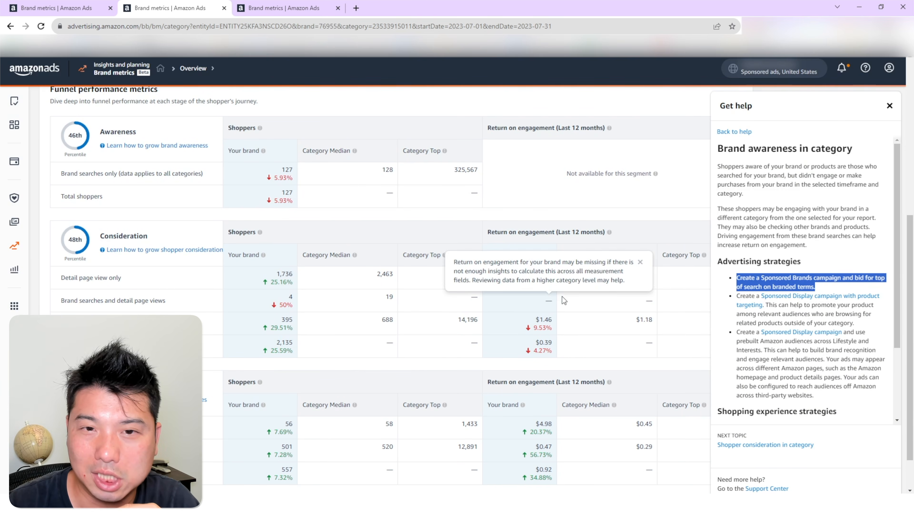
{"action": "triple_click", "coordinate": [827, 290]}
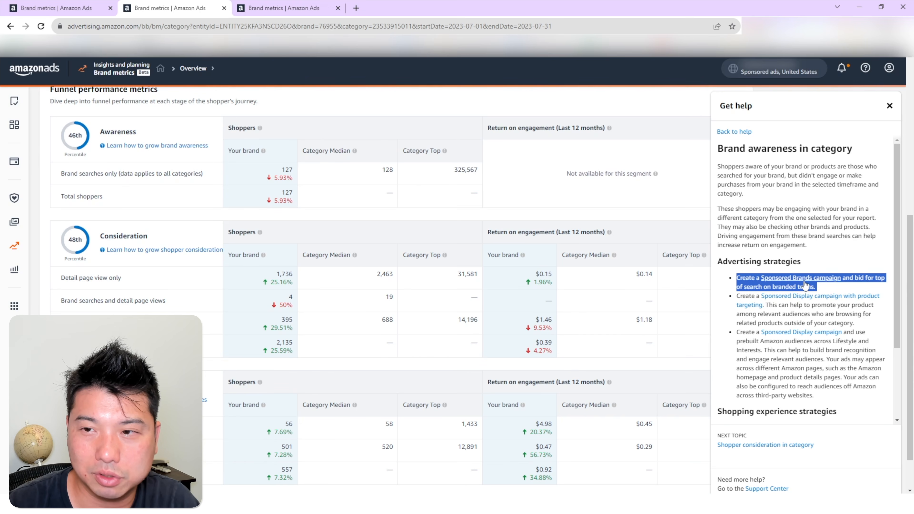
{"action": "left_click", "coordinate": [826, 290]}
{"action": "left_click_drag", "start_coordinate": [815, 282], "coordinate": [765, 282]}
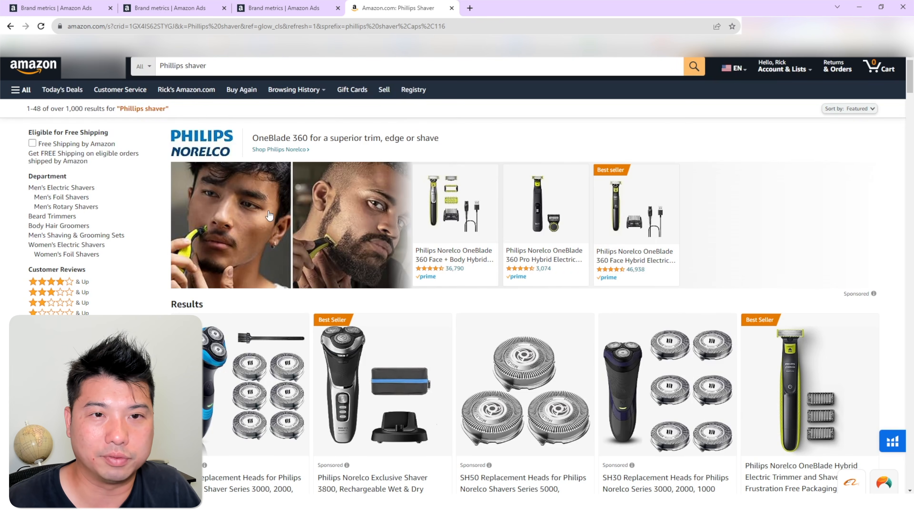
Examine the Amazon search results for "Phillips shaver" as a branded-term example and return to the brand metrics page.
{"action": "left_click", "coordinate": [184, 66]}
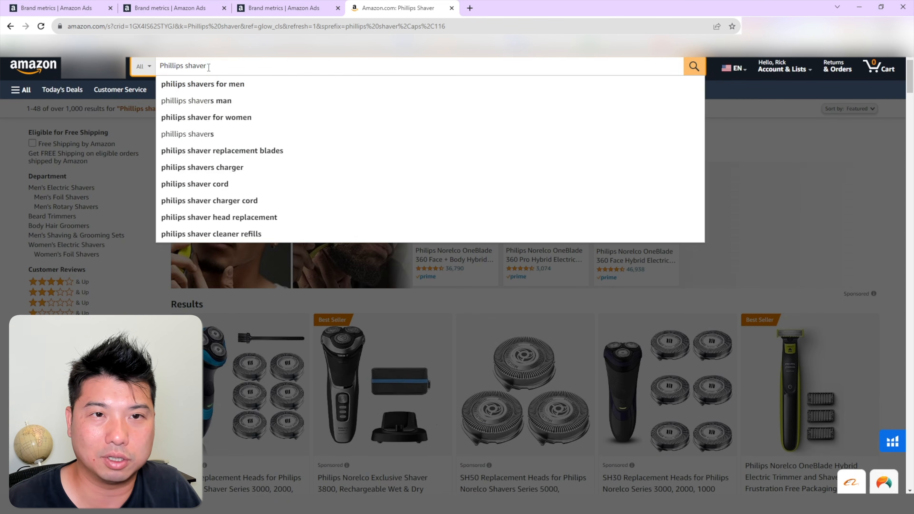
{"action": "left_click", "coordinate": [861, 146]}
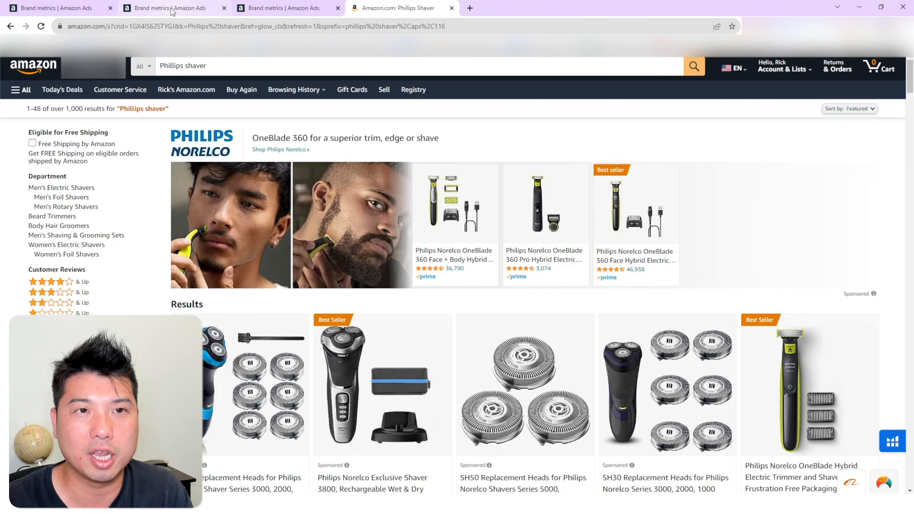
{"action": "left_click", "coordinate": [184, 9]}
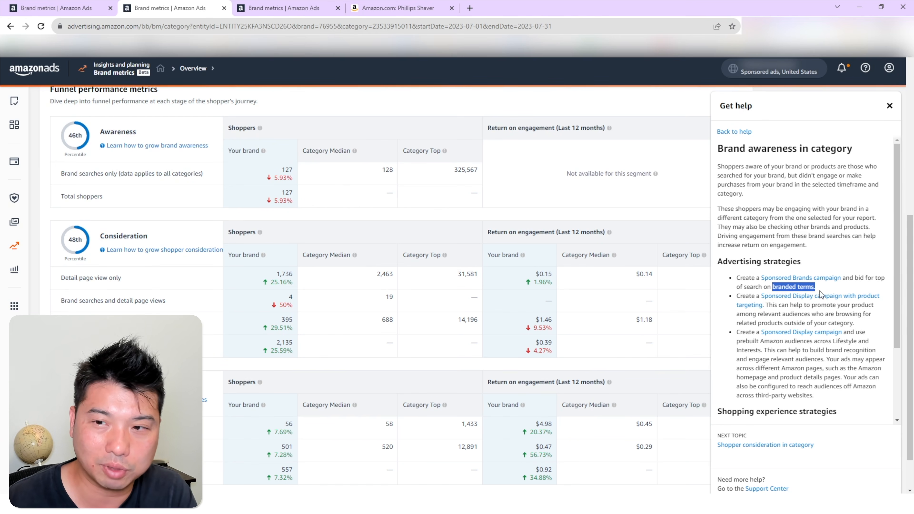
Read the Sponsored Display product targeting strategy and open the Philips Norelco Exclusive Shaver 3800 listing from the Amazon search results.
{"action": "left_click", "coordinate": [768, 306]}
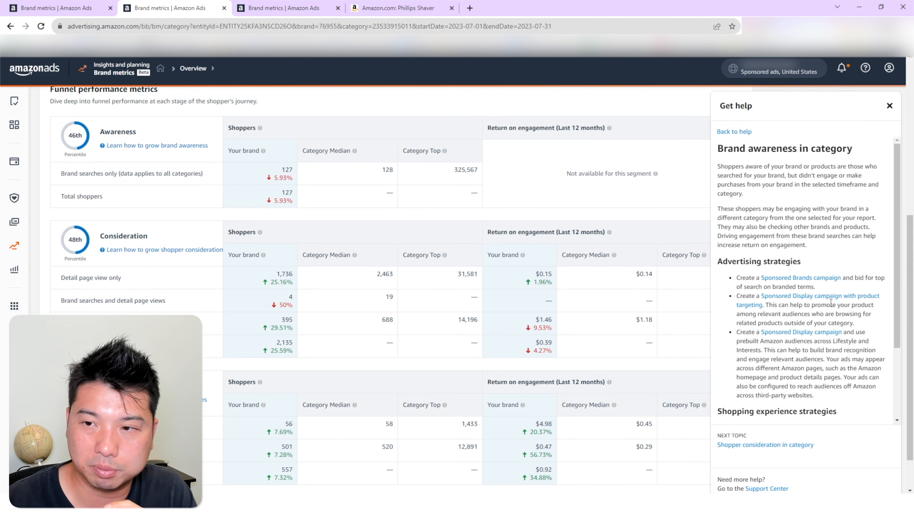
{"action": "left_click_drag", "start_coordinate": [801, 316], "coordinate": [859, 323]}
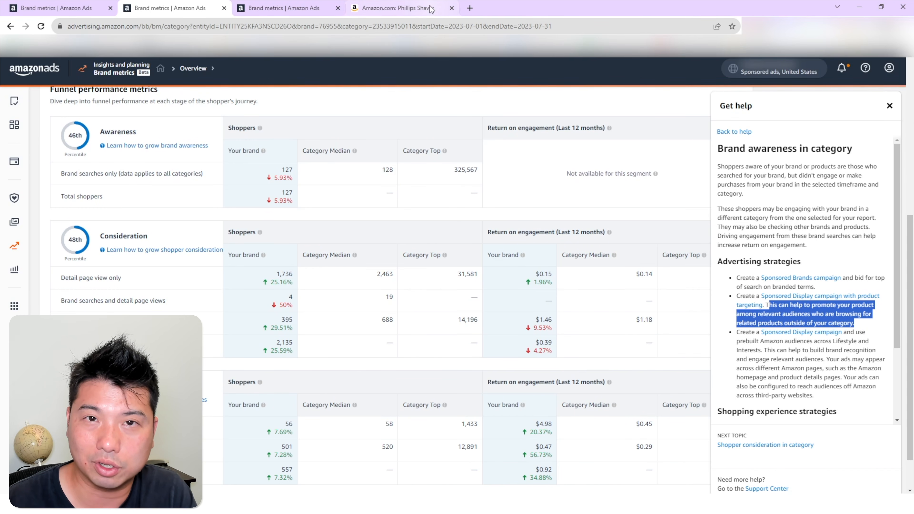
{"action": "left_click", "coordinate": [415, 10]}
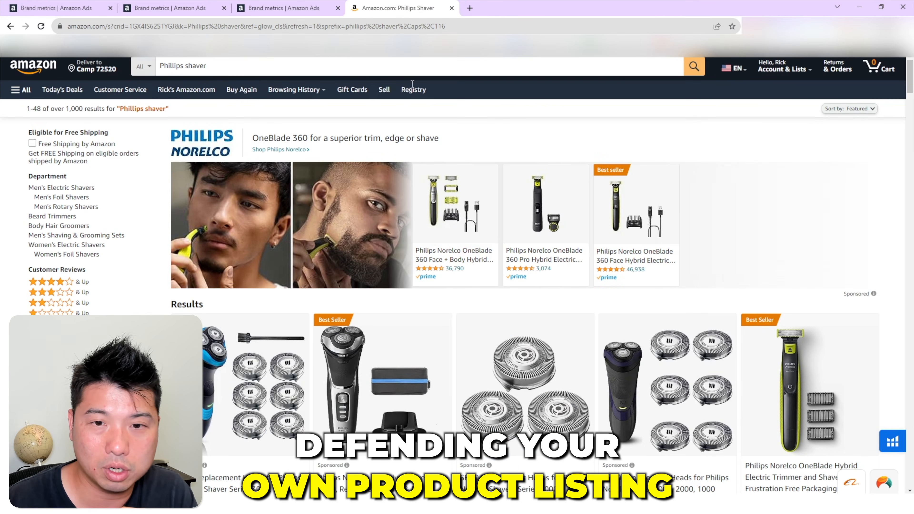
{"action": "scroll", "coordinate": [342, 280], "scroll_direction": "down", "scroll_amount": 3}
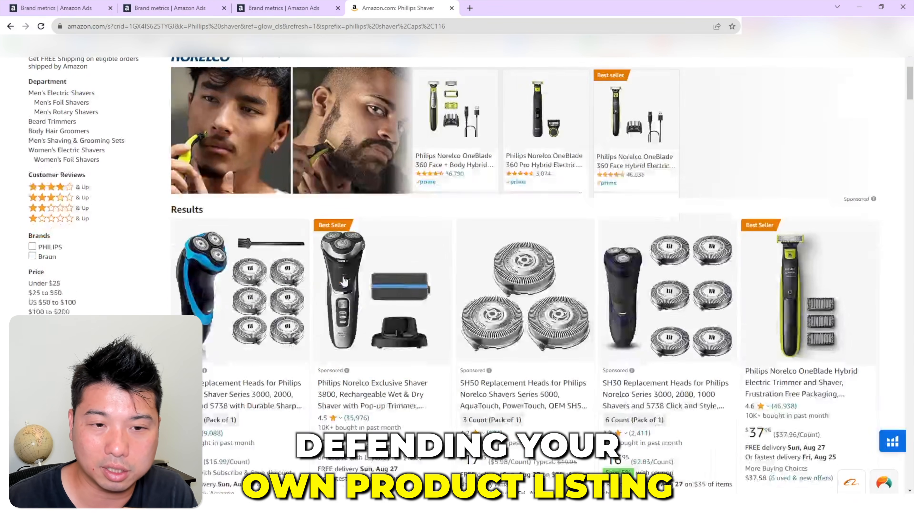
{"action": "left_click", "coordinate": [393, 385]}
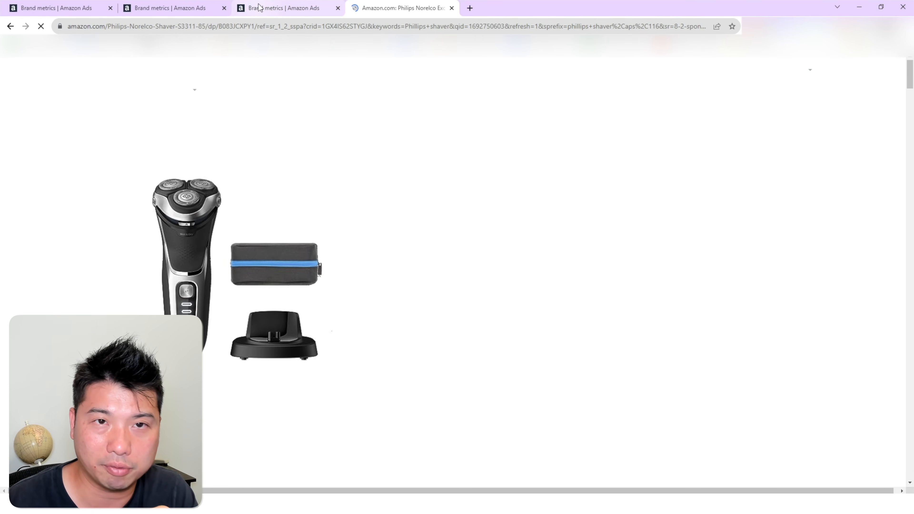
Return to the brand metrics page and examine the Consideration engagement types, focusing on the brand's detail-page-view-only shoppers.
{"action": "left_click", "coordinate": [201, 8]}
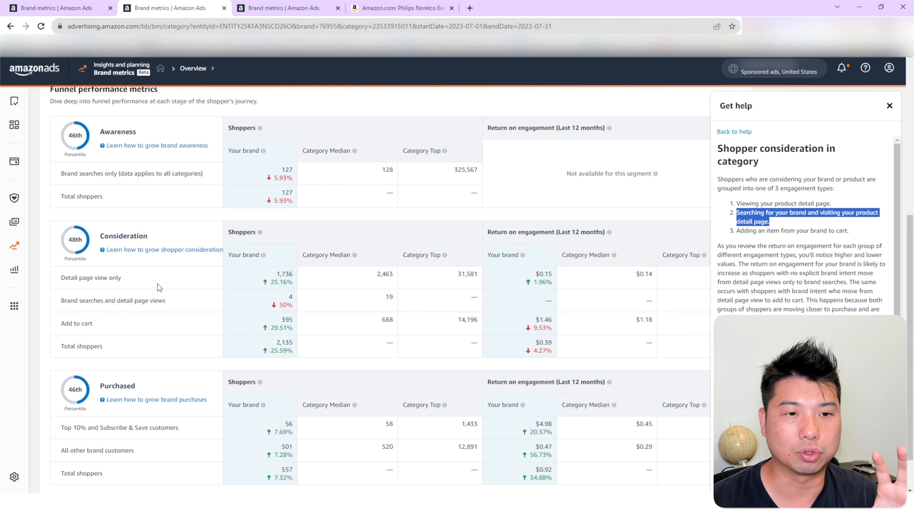
{"action": "left_click_drag", "start_coordinate": [107, 325], "coordinate": [65, 280]}
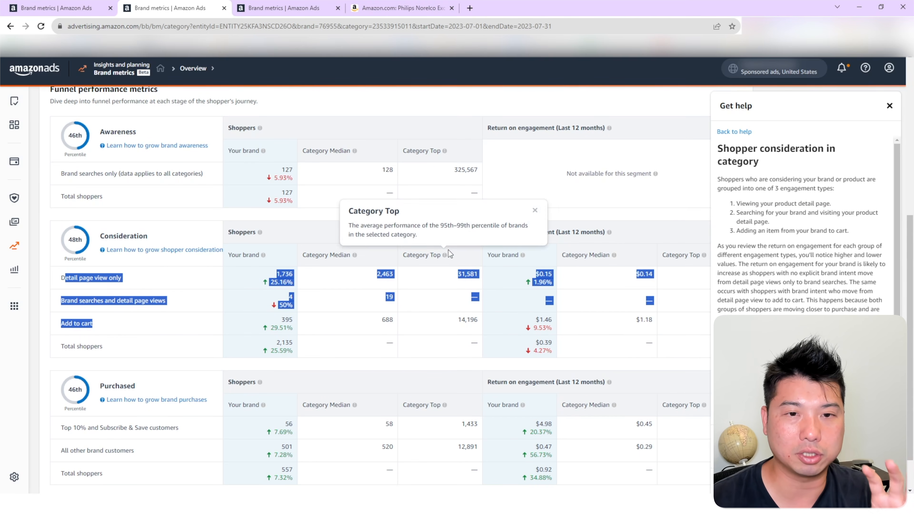
{"action": "left_click", "coordinate": [332, 195]}
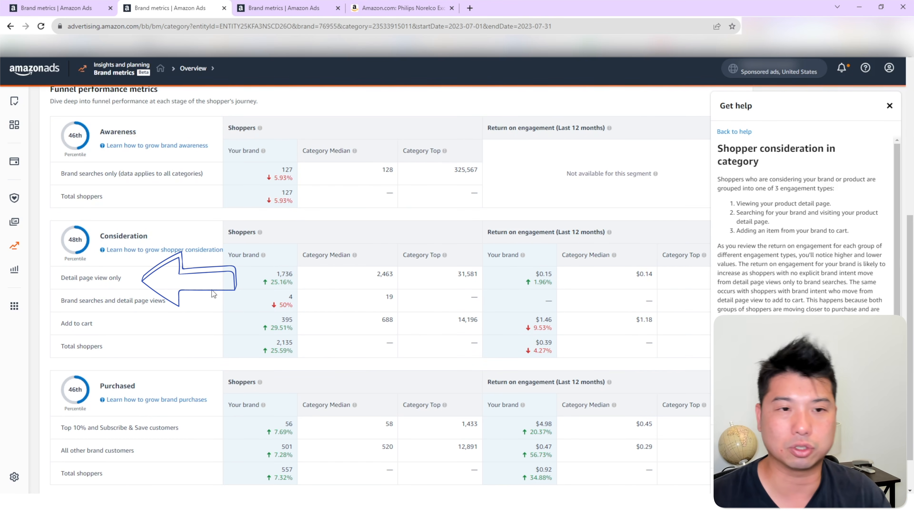
{"action": "left_click_drag", "start_coordinate": [276, 274], "coordinate": [293, 275]}
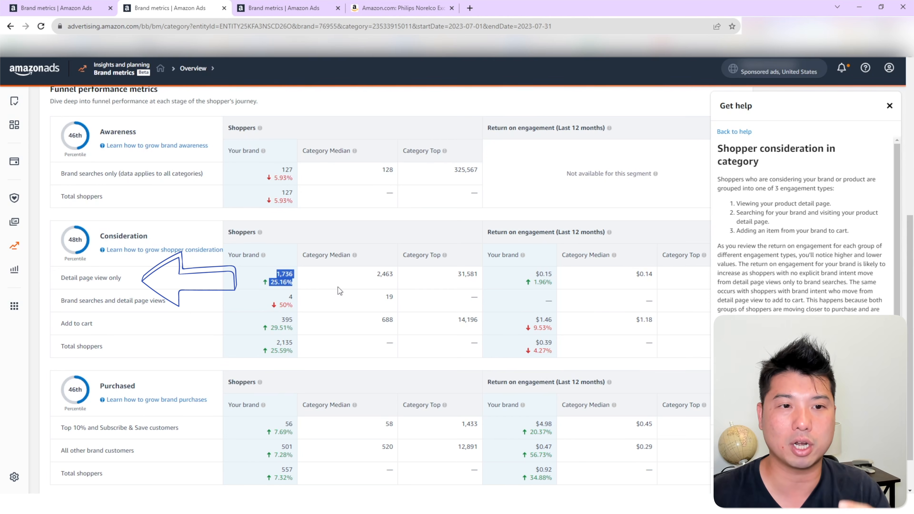
{"action": "left_click", "coordinate": [315, 285]}
{"action": "left_click_drag", "start_coordinate": [278, 270], "coordinate": [294, 274]}
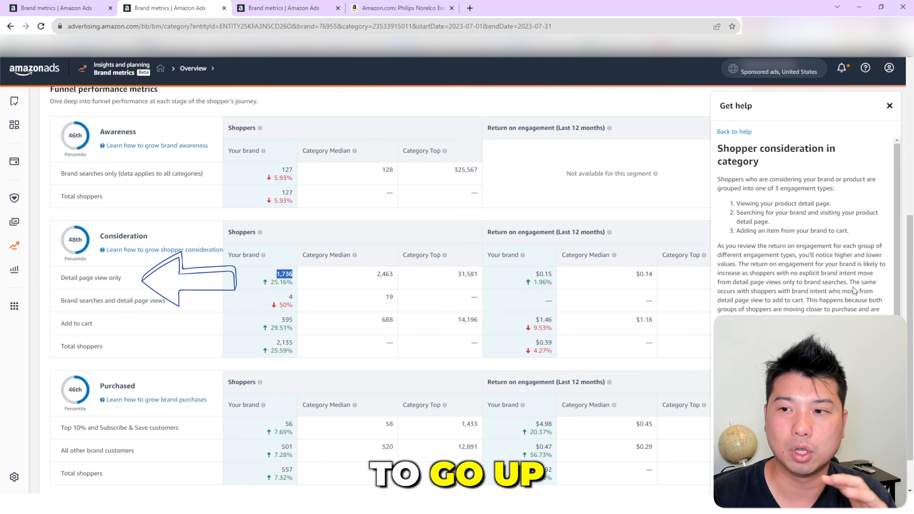
{"action": "left_click_drag", "start_coordinate": [124, 280], "coordinate": [60, 279]}
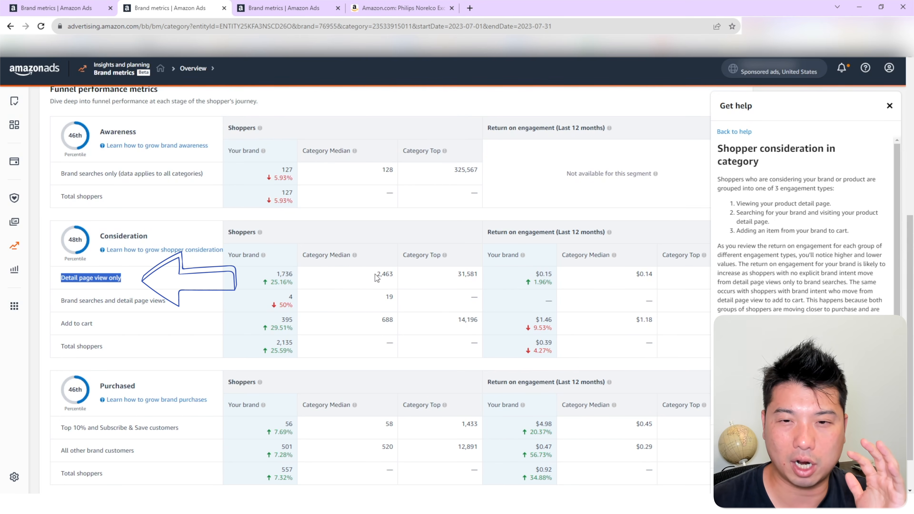
Compare the brand's detail-page-view-only shoppers in the Consideration stage with the category median.
{"action": "left_click_drag", "start_coordinate": [375, 277], "coordinate": [401, 275]}
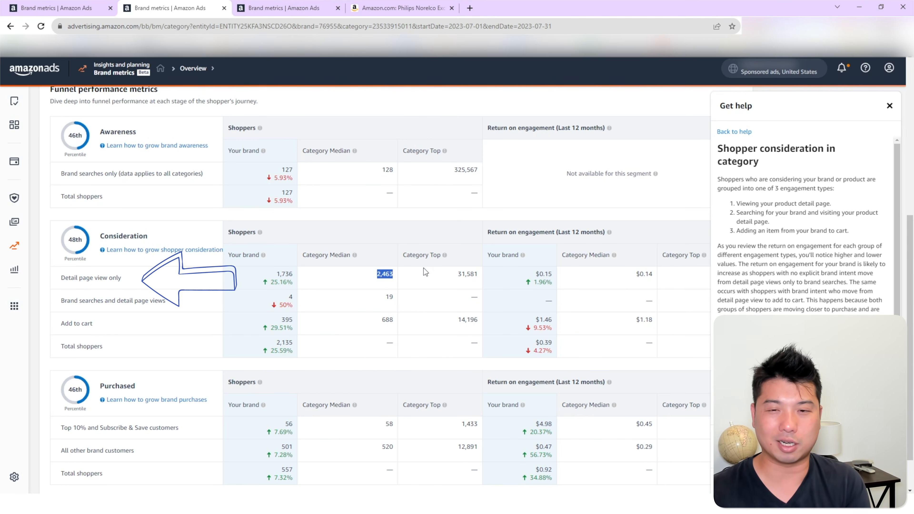
{"action": "left_click", "coordinate": [333, 286]}
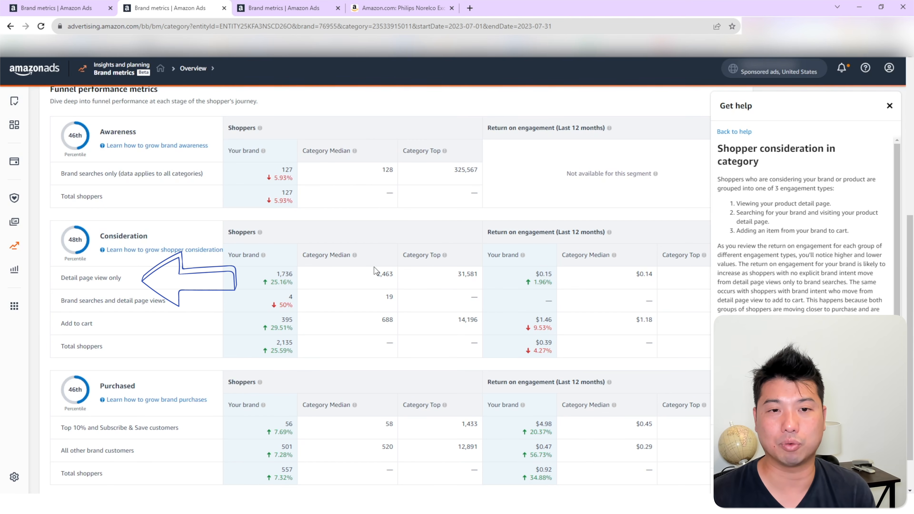
{"action": "left_click_drag", "start_coordinate": [376, 273], "coordinate": [393, 273]}
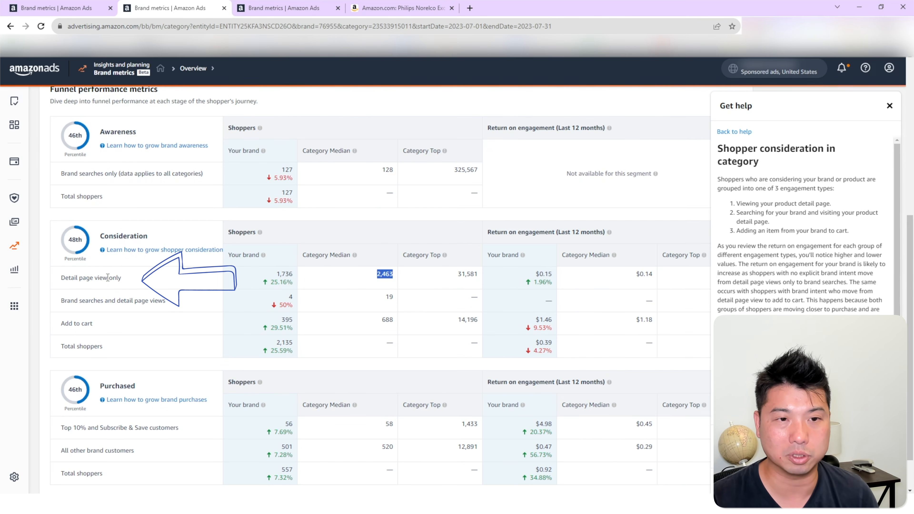
Examine the brand's shopper count for brand searches and detail page views in the Consideration stage.
{"action": "left_click_drag", "start_coordinate": [59, 301], "coordinate": [167, 305]}
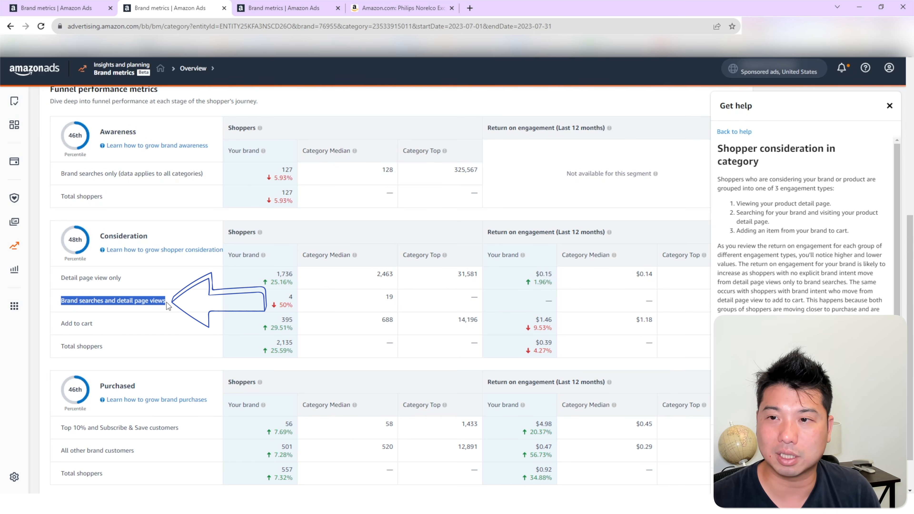
{"action": "left_click", "coordinate": [92, 305]}
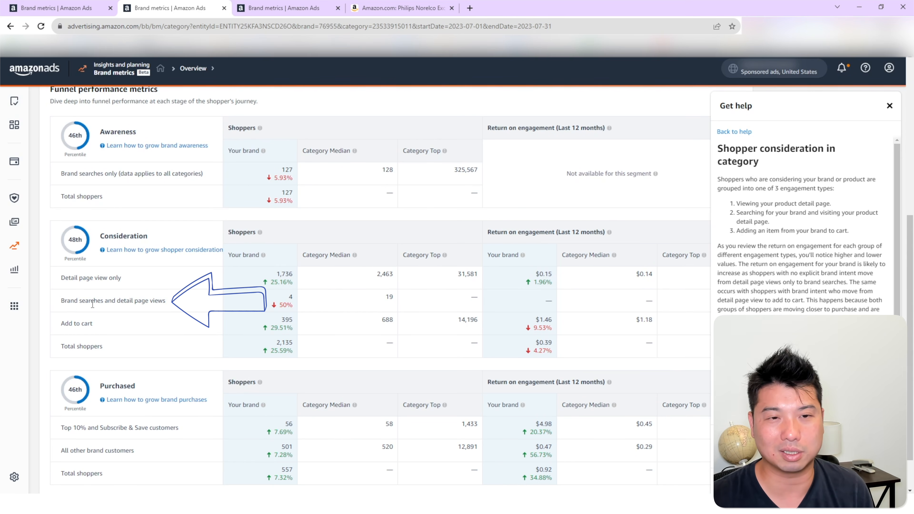
{"action": "left_click_drag", "start_coordinate": [61, 303], "coordinate": [198, 310]}
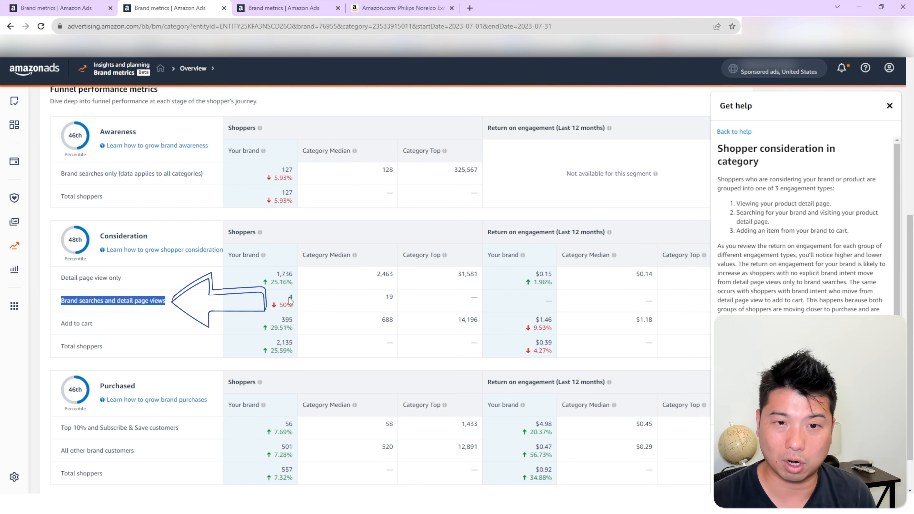
{"action": "left_click_drag", "start_coordinate": [289, 295], "coordinate": [296, 302]}
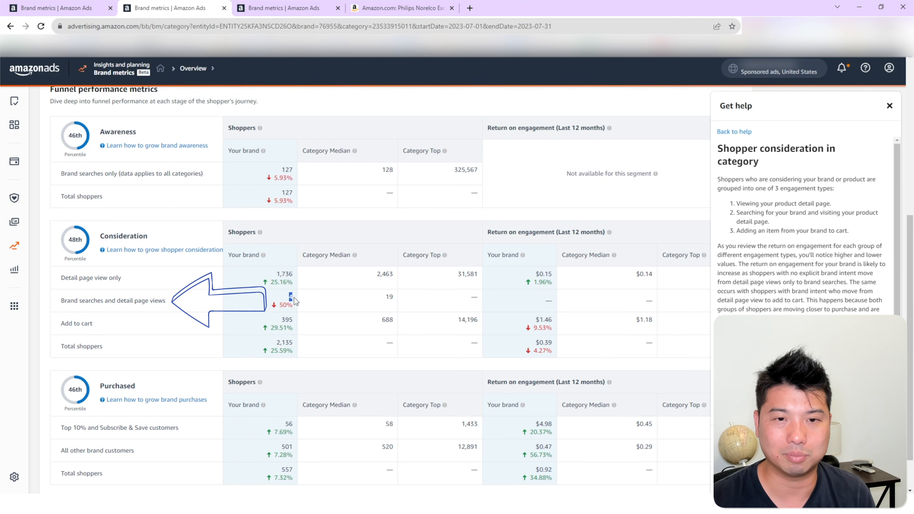
{"action": "triple_click", "coordinate": [176, 303]}
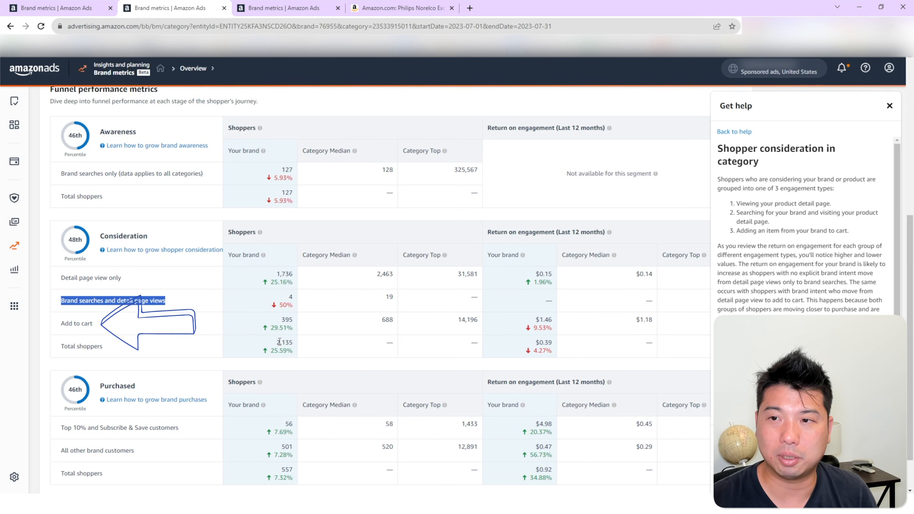
Compare the brand's add-to-cart shoppers and their percentage change with those for detail page view only.
{"action": "triple_click", "coordinate": [132, 277]}
{"action": "triple_click", "coordinate": [104, 323]}
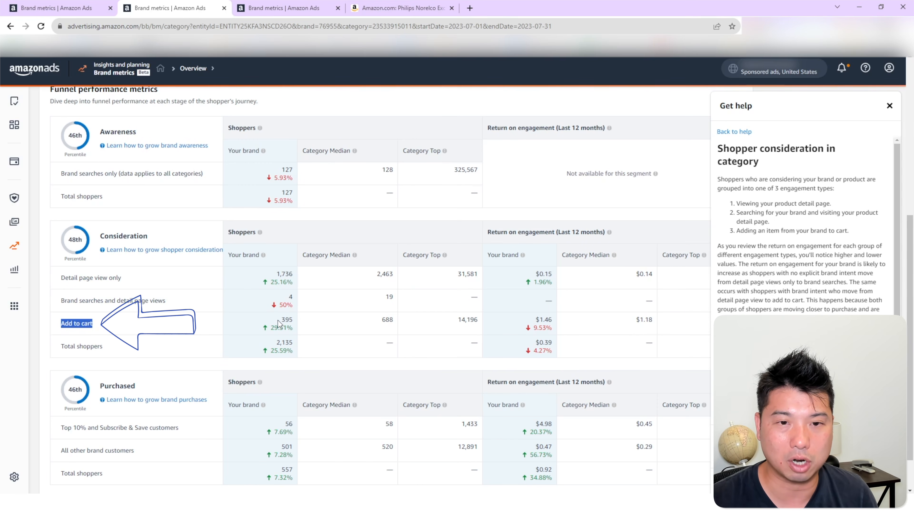
{"action": "double_click", "coordinate": [287, 320]}
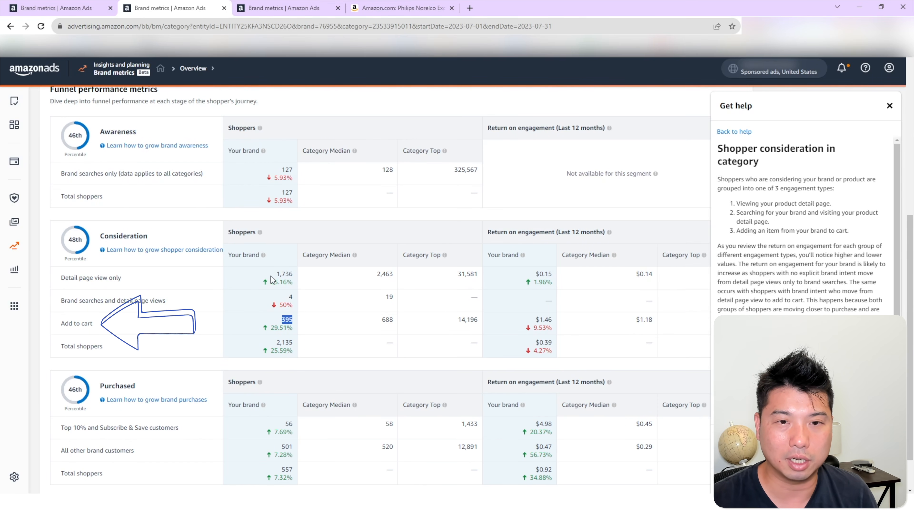
{"action": "double_click", "coordinate": [284, 274]}
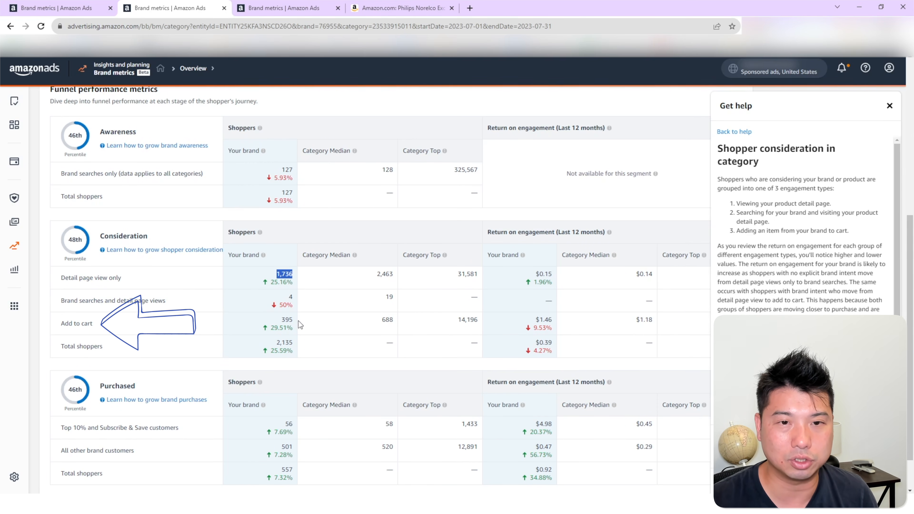
{"action": "double_click", "coordinate": [287, 320]}
{"action": "left_click", "coordinate": [284, 281]}
{"action": "double_click", "coordinate": [287, 320]}
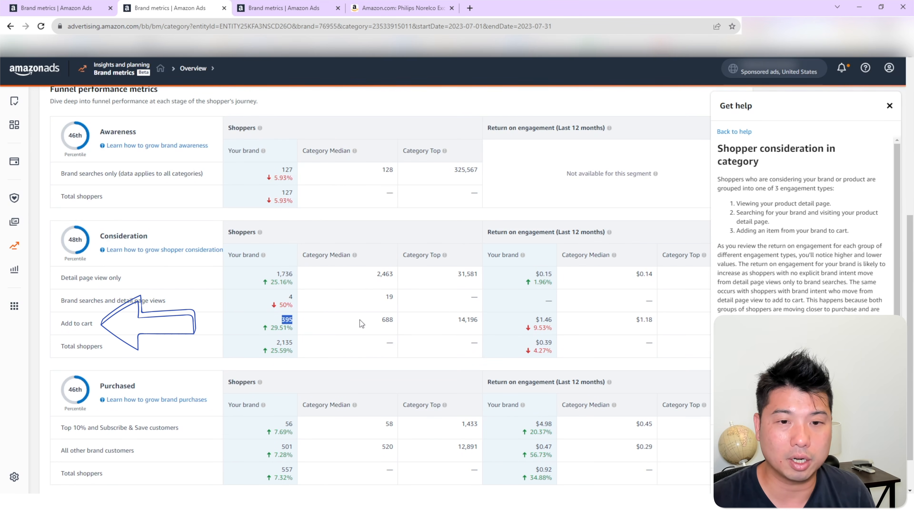
{"action": "left_click_drag", "start_coordinate": [276, 274], "coordinate": [297, 282]}
{"action": "left_click", "coordinate": [255, 281]}
{"action": "left_click_drag", "start_coordinate": [267, 329], "coordinate": [311, 328]}
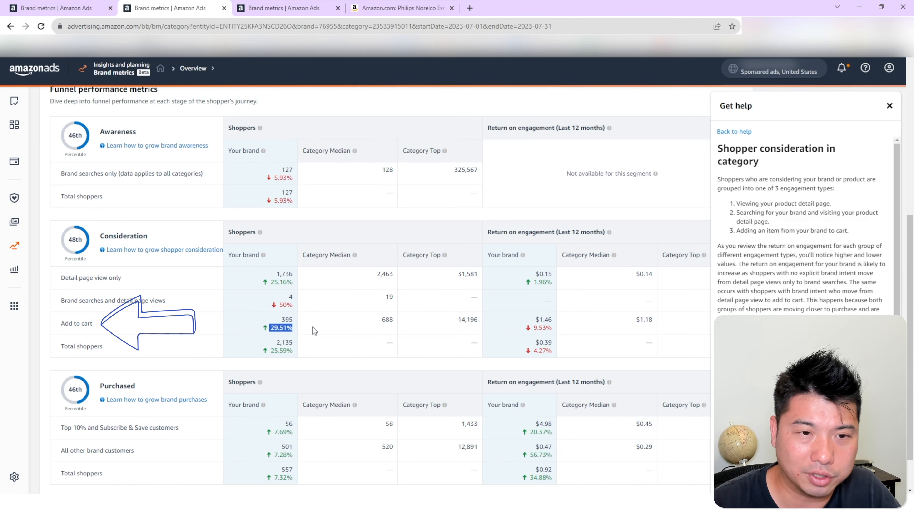
Check the brand's customer conversion rate against its detail-page-view-only shoppers in the Consideration stage.
{"action": "scroll", "coordinate": [331, 327], "scroll_direction": "up", "scroll_amount": 4}
{"action": "left_click_drag", "start_coordinate": [369, 146], "coordinate": [392, 146]}
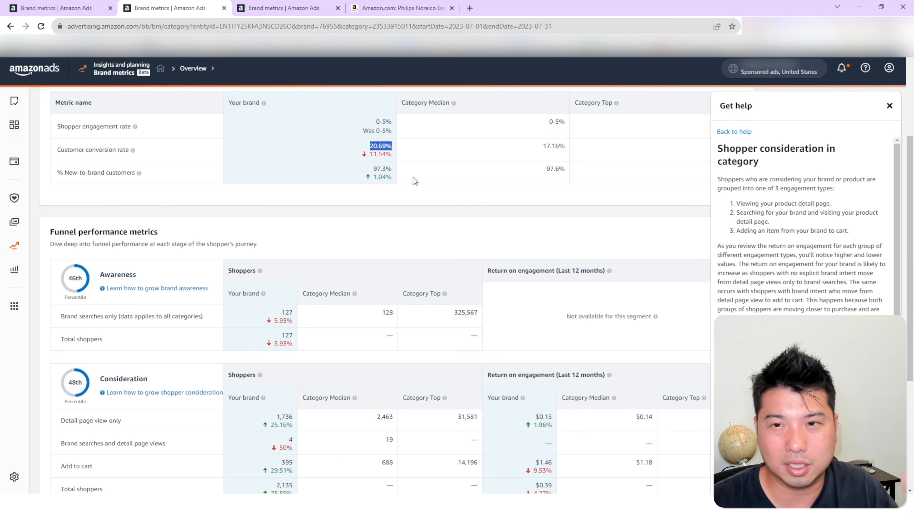
{"action": "scroll", "coordinate": [520, 288], "scroll_direction": "down", "scroll_amount": 3}
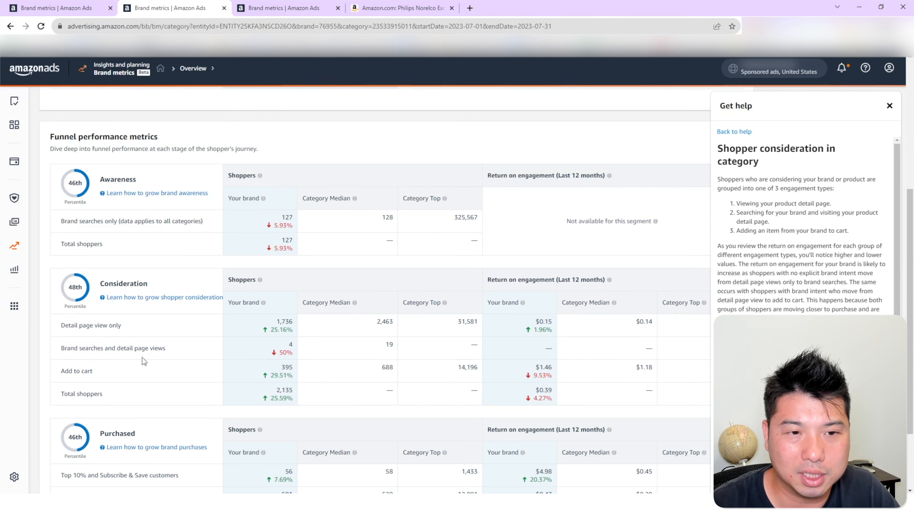
{"action": "left_click_drag", "start_coordinate": [67, 328], "coordinate": [154, 327]}
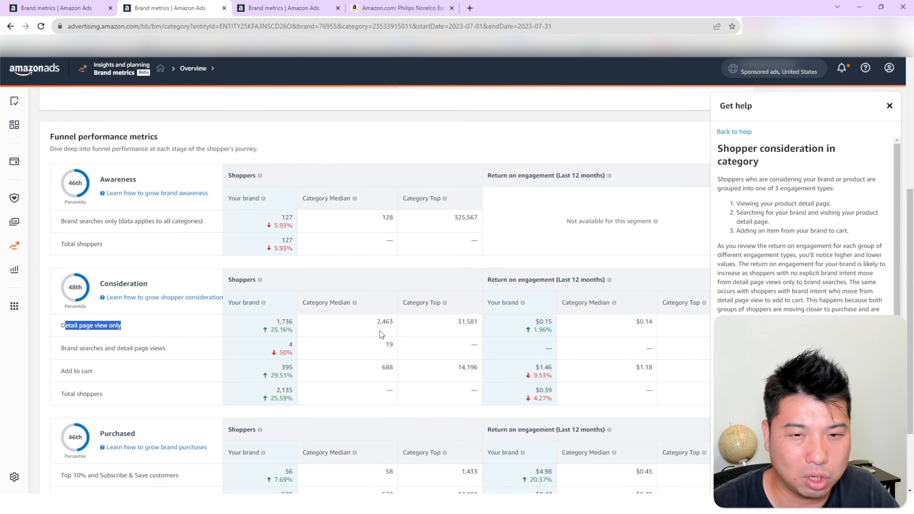
{"action": "scroll", "coordinate": [381, 331], "scroll_direction": "up", "scroll_amount": 4}
{"action": "scroll", "coordinate": [381, 330], "scroll_direction": "up", "scroll_amount": 3}
{"action": "scroll", "coordinate": [405, 280], "scroll_direction": "down", "scroll_amount": 3}
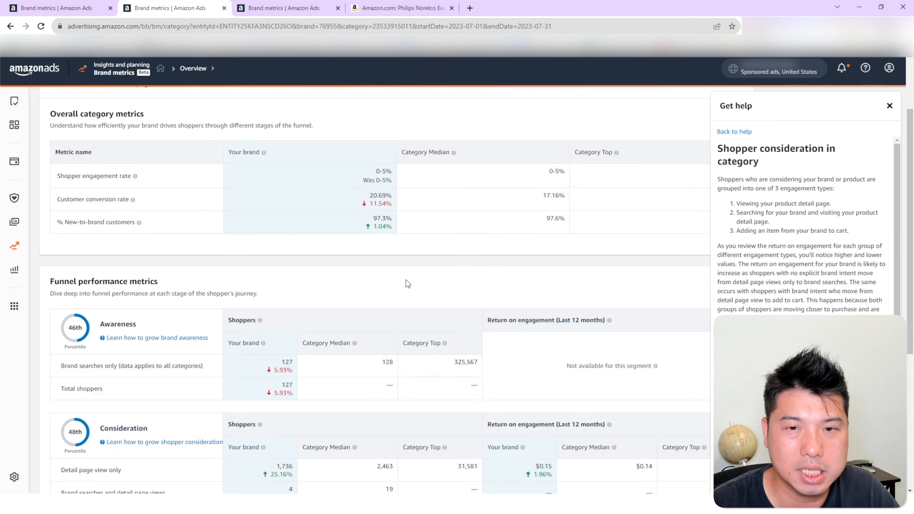
{"action": "scroll", "coordinate": [419, 263], "scroll_direction": "down", "scroll_amount": 4}
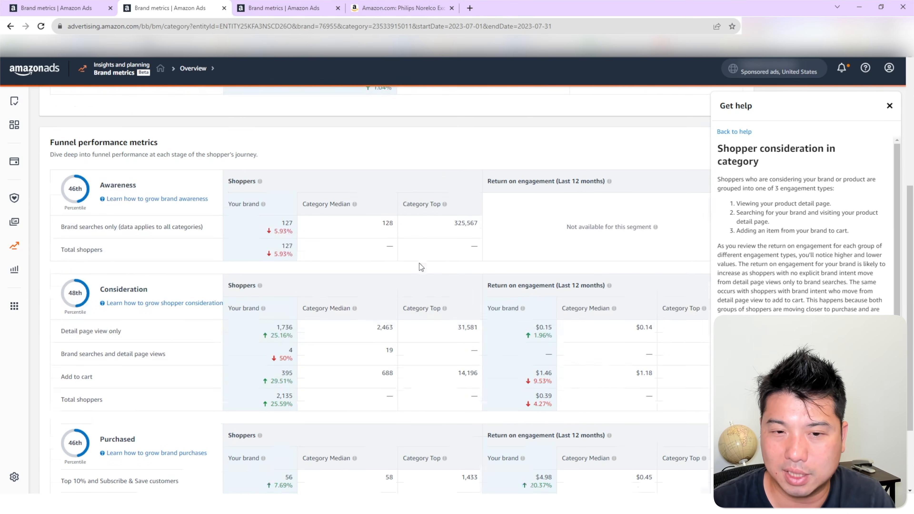
{"action": "mouse_move", "coordinate": [267, 325]}
{"action": "left_mouse_down"}
{"action": "mouse_move", "coordinate": [298, 320]}
{"action": "mouse_move", "coordinate": [277, 317]}
{"action": "left_mouse_up"}
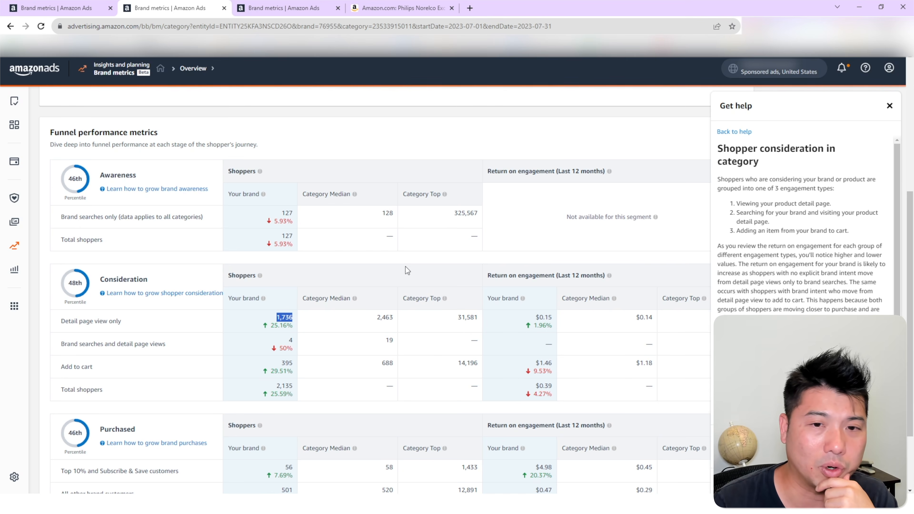
Compare the brand's Purchased shoppers, both Top 10% and Subscribe & Save and all other customers, with the category median and top.
{"action": "scroll", "coordinate": [405, 266], "scroll_direction": "down", "scroll_amount": 3}
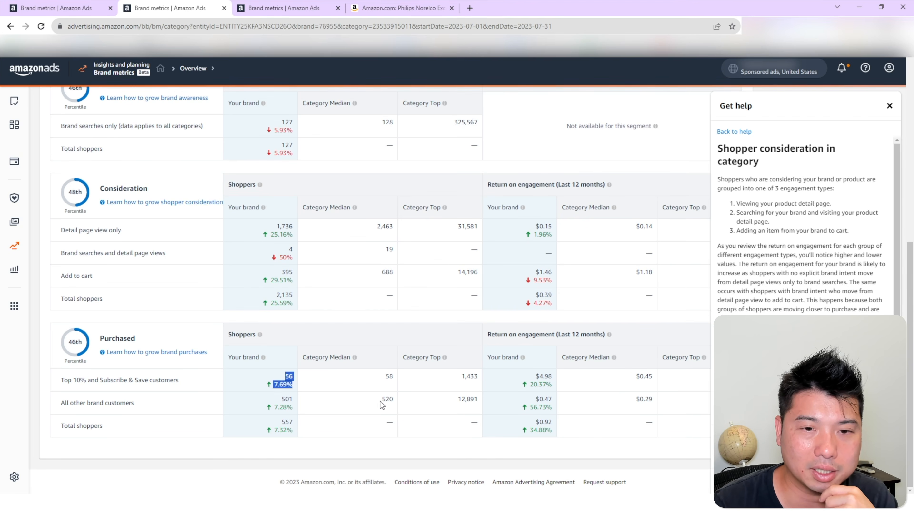
{"action": "left_click_drag", "start_coordinate": [379, 401], "coordinate": [395, 398]}
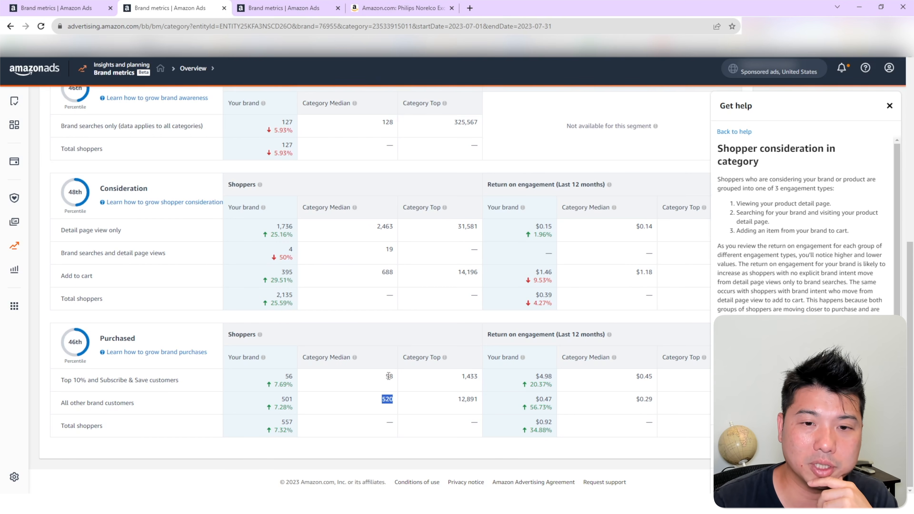
{"action": "double_click", "coordinate": [289, 375]}
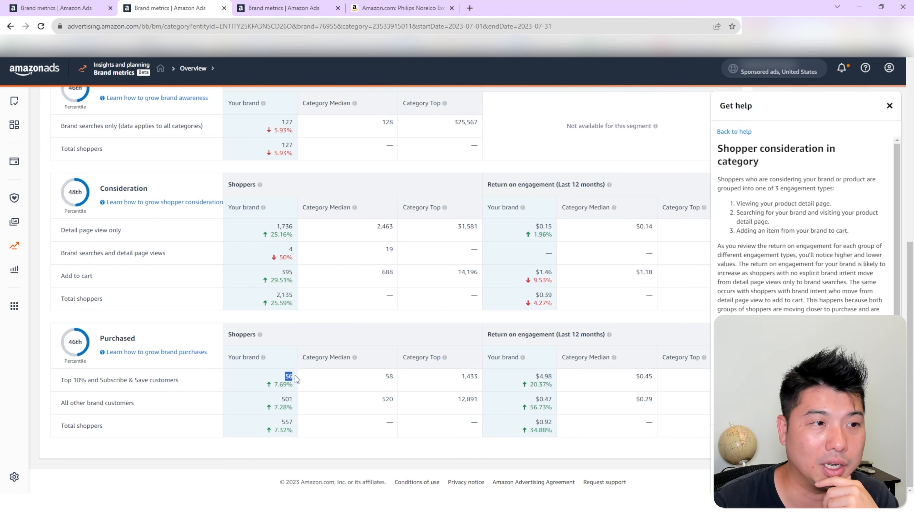
{"action": "left_click", "coordinate": [413, 400]}
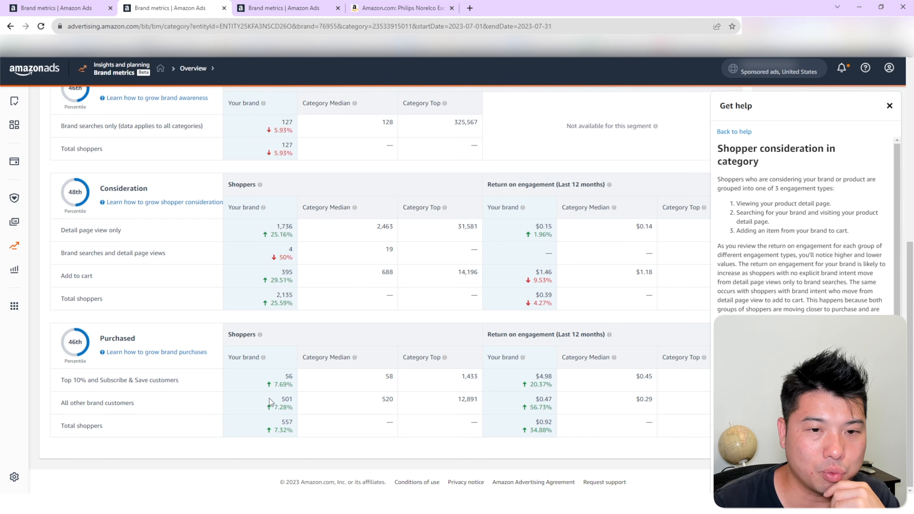
{"action": "double_click", "coordinate": [290, 399]}
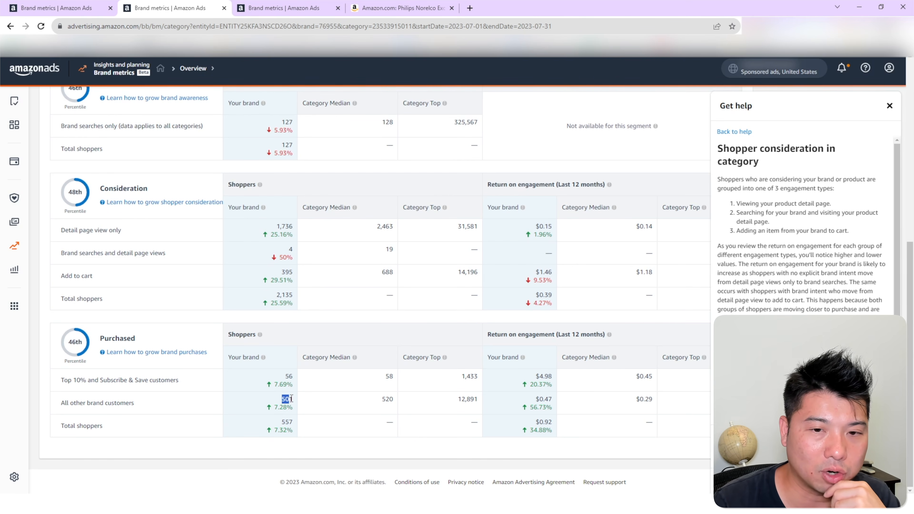
{"action": "left_click", "coordinate": [392, 391]}
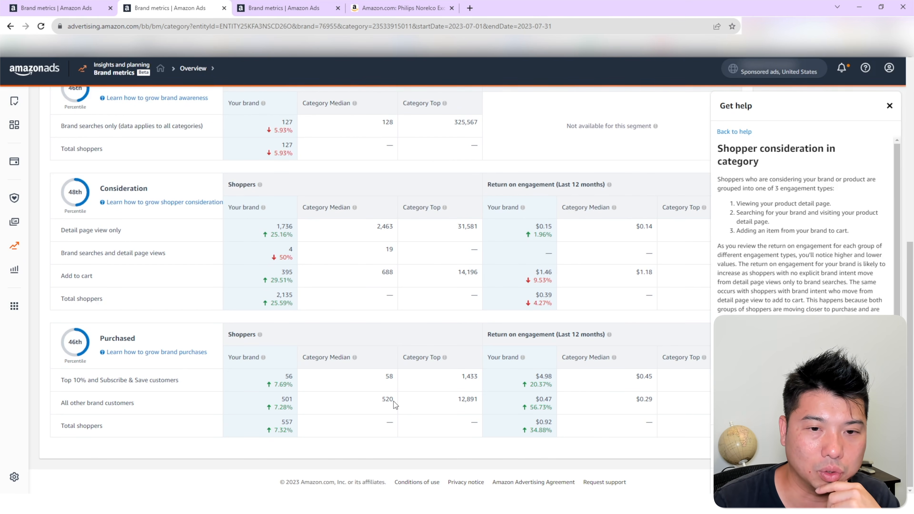
{"action": "left_click_drag", "start_coordinate": [454, 400], "coordinate": [477, 396]}
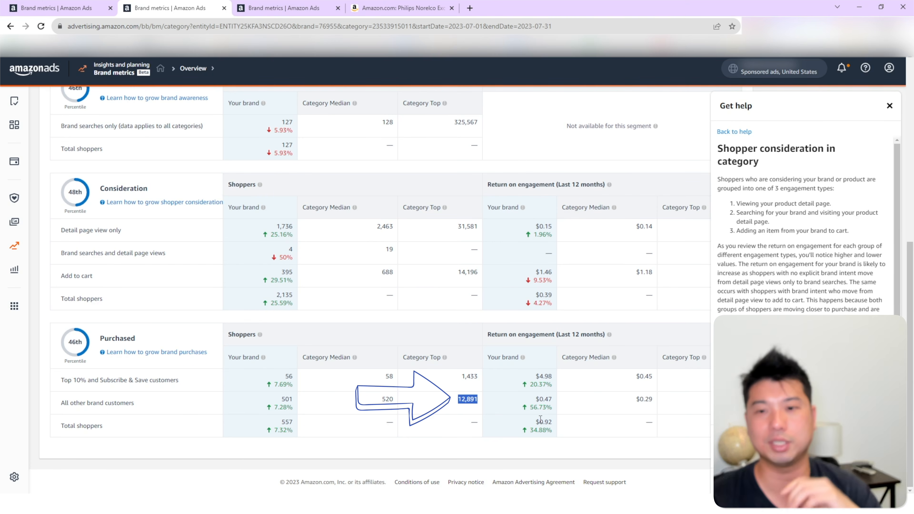
{"action": "left_click", "coordinate": [444, 396]}
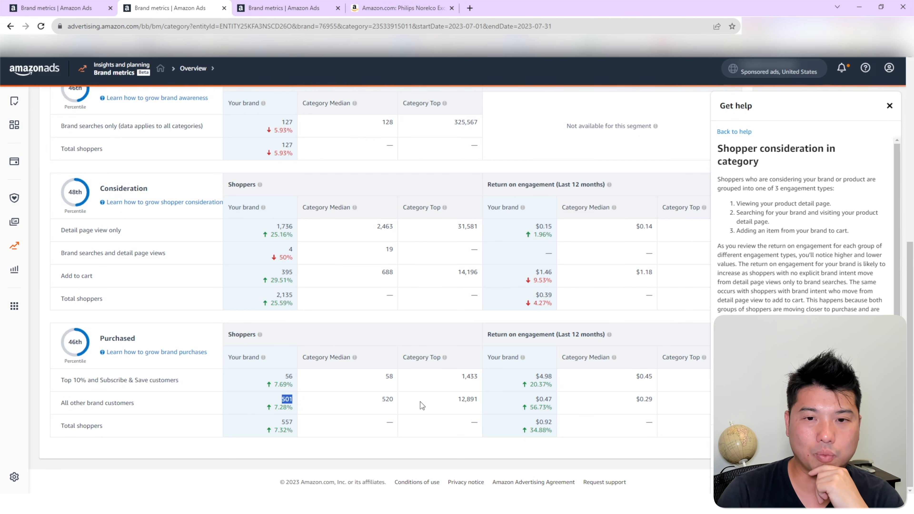
{"action": "left_click_drag", "start_coordinate": [282, 398], "coordinate": [283, 409]}
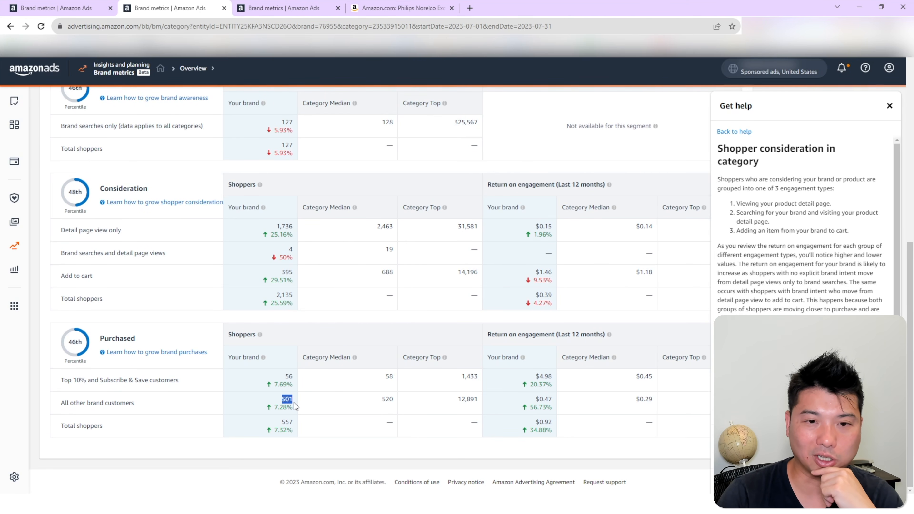
{"action": "left_click", "coordinate": [333, 402]}
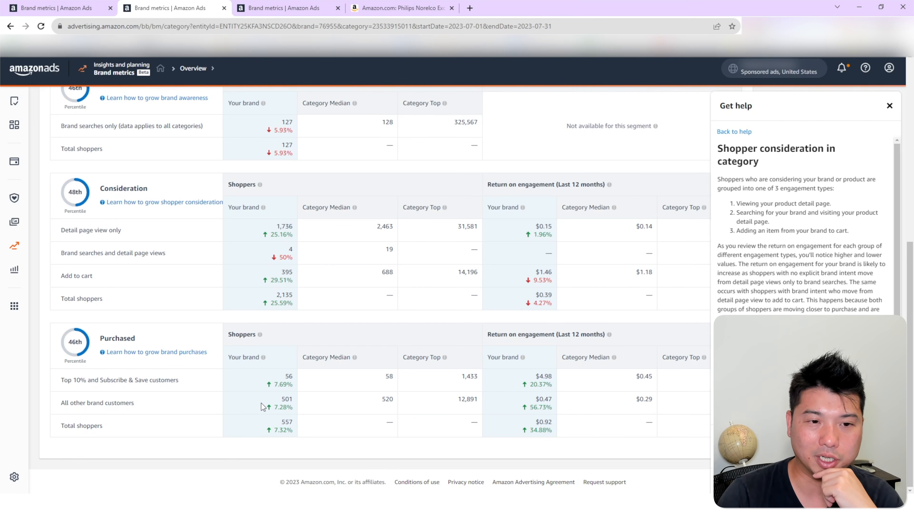
Review the category median for all other brand customers alongside the overall category metrics and earlier funnel stages.
{"action": "scroll", "coordinate": [381, 378], "scroll_direction": "up", "scroll_amount": 7}
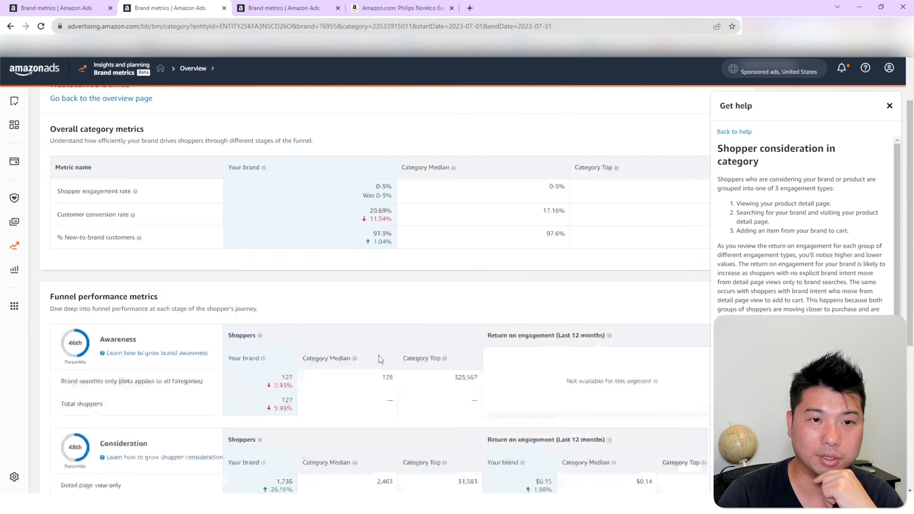
{"action": "scroll", "coordinate": [428, 358], "scroll_direction": "down", "scroll_amount": 7}
{"action": "left_click_drag", "start_coordinate": [374, 398], "coordinate": [400, 403]}
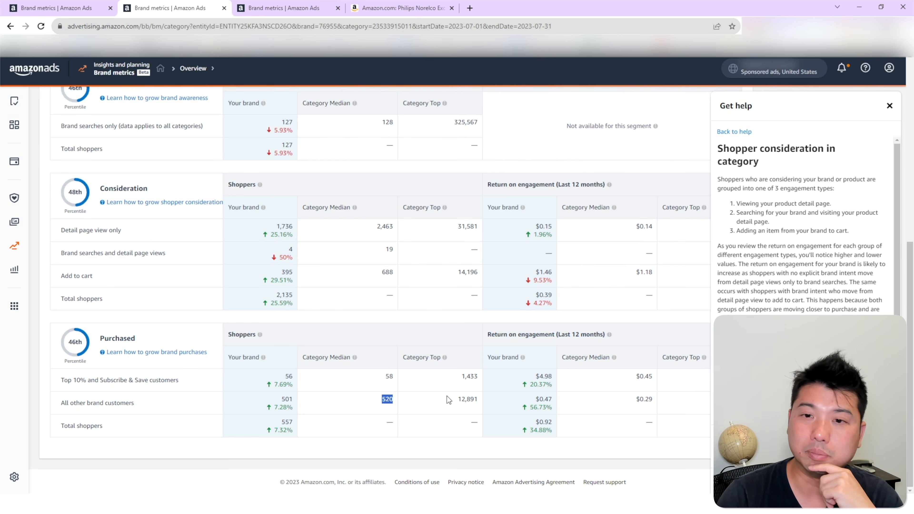
{"action": "scroll", "coordinate": [447, 396], "scroll_direction": "up", "scroll_amount": 3}
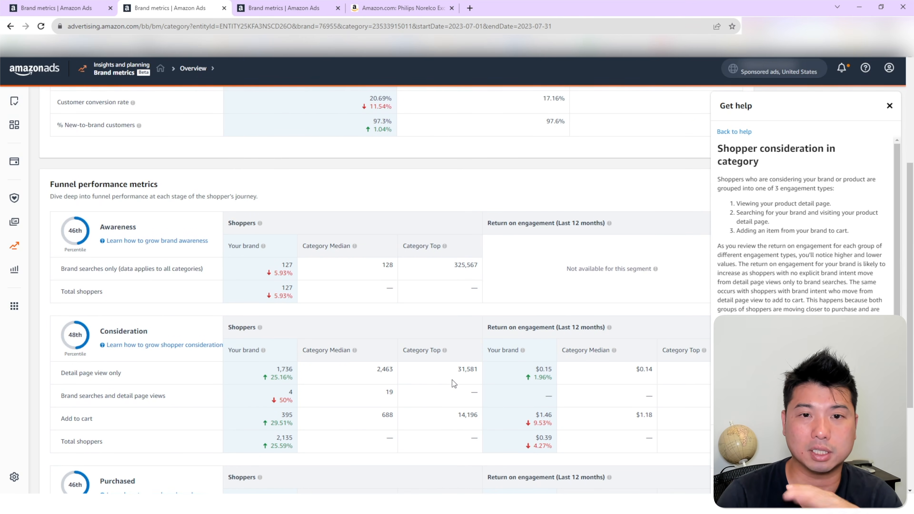
{"action": "scroll", "coordinate": [448, 378], "scroll_direction": "down", "scroll_amount": 3}
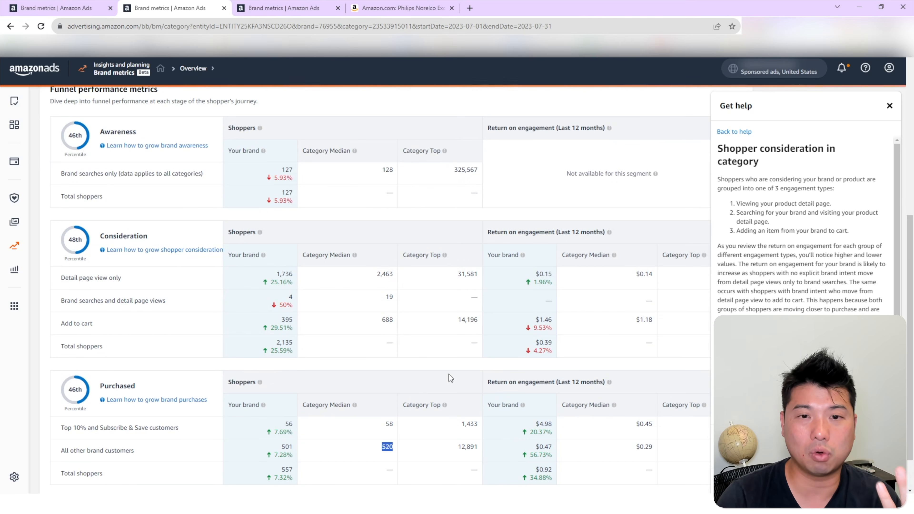
{"action": "scroll", "coordinate": [447, 369], "scroll_direction": "down", "scroll_amount": 1}
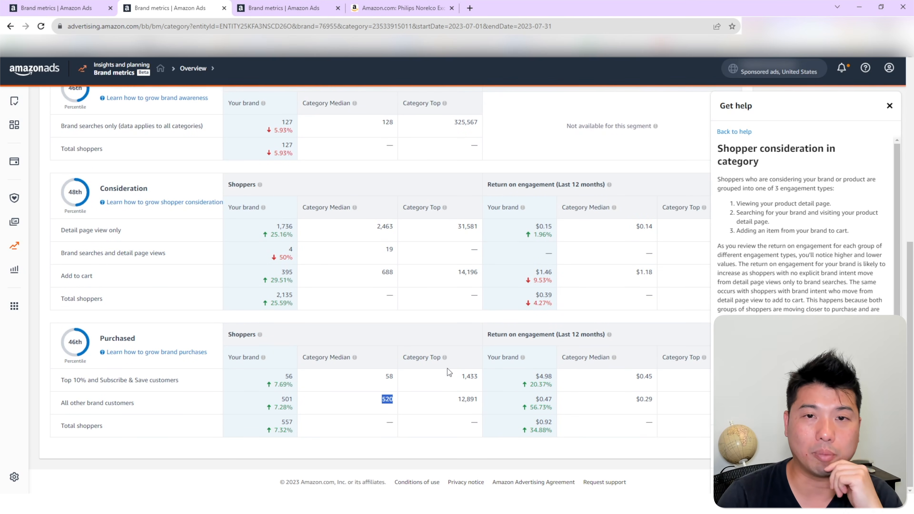
Relate the brand's customer conversion rate to its Consideration and Purchased stages, returning to the overall Resistance Bands category metrics.
{"action": "scroll", "coordinate": [447, 367], "scroll_direction": "up", "scroll_amount": 5}
{"action": "left_click_drag", "start_coordinate": [369, 145], "coordinate": [395, 146]}
{"action": "scroll", "coordinate": [473, 297], "scroll_direction": "down", "scroll_amount": 4}
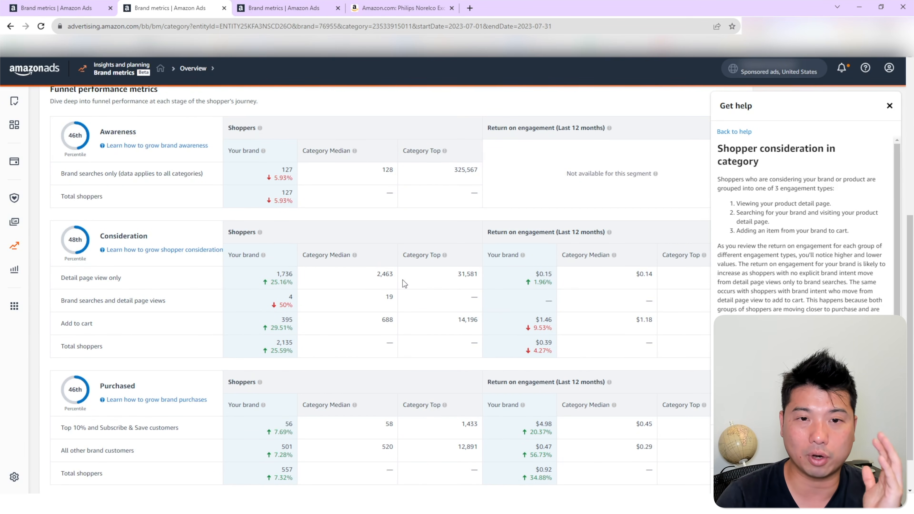
{"action": "scroll", "coordinate": [402, 280], "scroll_direction": "down", "scroll_amount": 1}
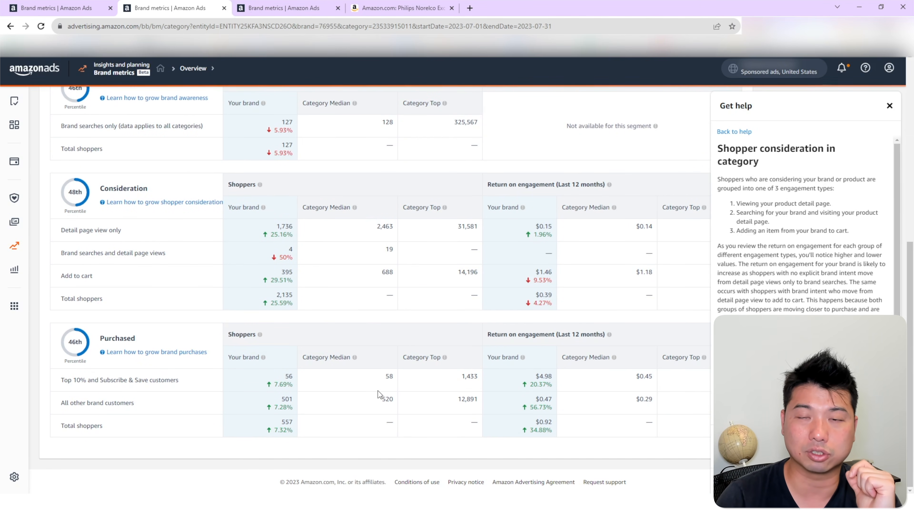
{"action": "scroll", "coordinate": [380, 382], "scroll_direction": "up", "scroll_amount": 7}
{"action": "scroll", "coordinate": [257, 367], "scroll_direction": "down", "scroll_amount": 4}
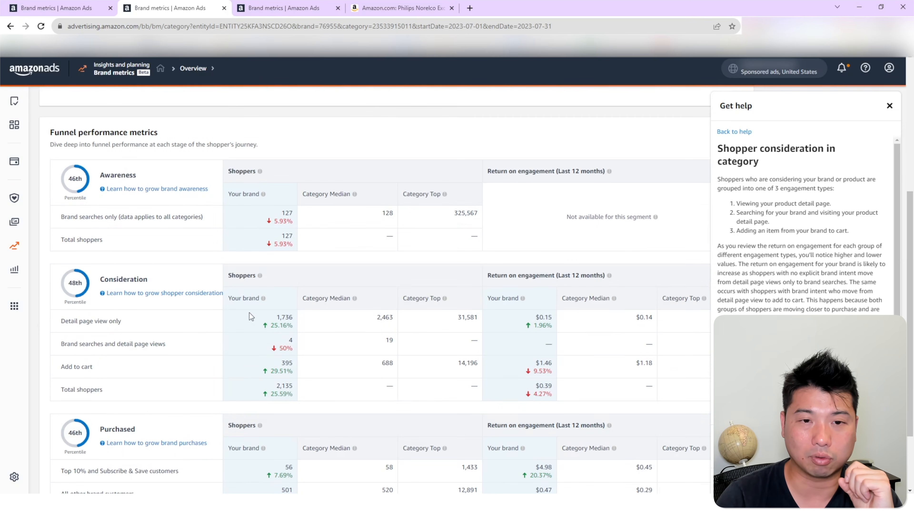
{"action": "left_click_drag", "start_coordinate": [60, 321], "coordinate": [119, 321]}
{"action": "scroll", "coordinate": [54, 407], "scroll_direction": "down", "scroll_amount": 2}
{"action": "left_click_drag", "start_coordinate": [54, 408], "coordinate": [147, 394]}
{"action": "scroll", "coordinate": [370, 344], "scroll_direction": "up", "scroll_amount": 6}
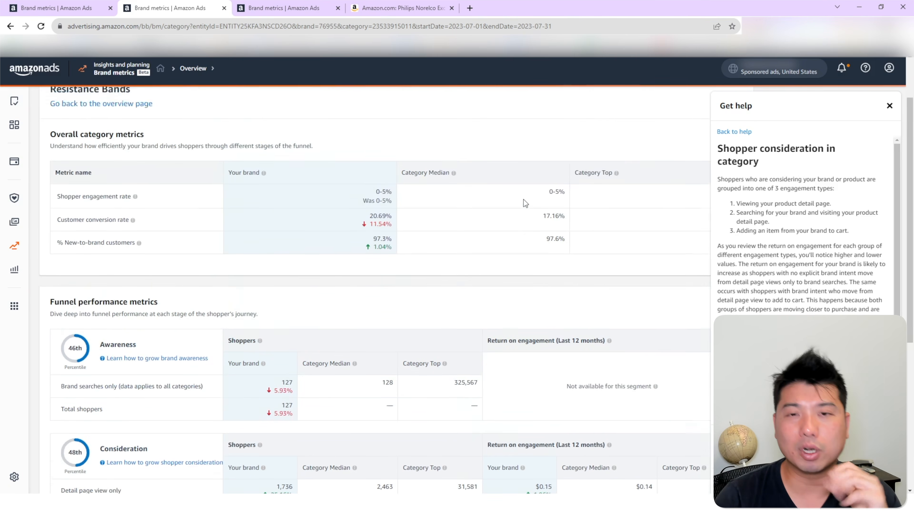
{"action": "scroll", "coordinate": [532, 212], "scroll_direction": "up", "scroll_amount": 2}
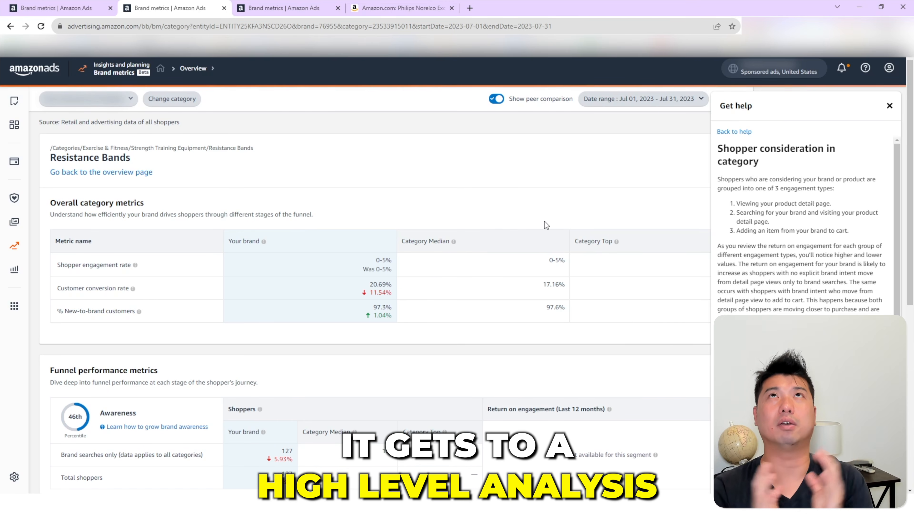